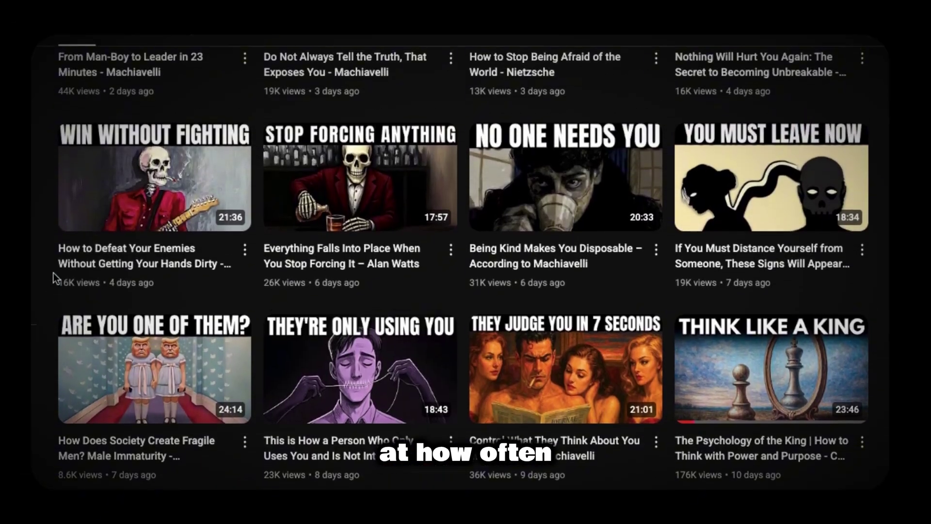
Scroll up to ChatGPT's new-chat page with its empty prompt box
{"action": "scroll", "coordinate": [53, 272], "scroll_direction": "up", "scroll_amount": 4}
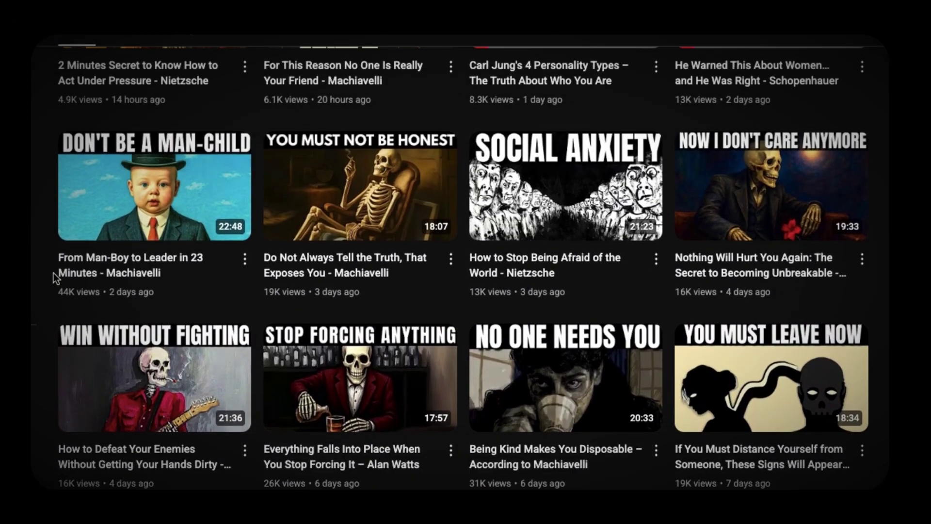
{"action": "scroll", "coordinate": [54, 272], "scroll_direction": "up", "scroll_amount": 4}
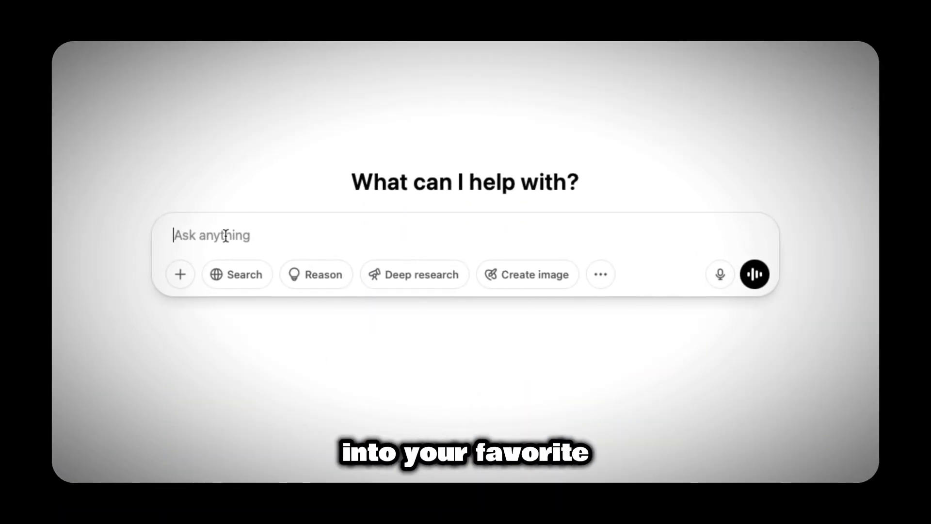
Paste the video-topic prompt, add a blank line after the thinker list, and review the 30 titles
{"action": "key", "text": "ctrl+v"}
{"action": "scroll", "coordinate": [417, 213], "scroll_direction": "up", "scroll_amount": 10}
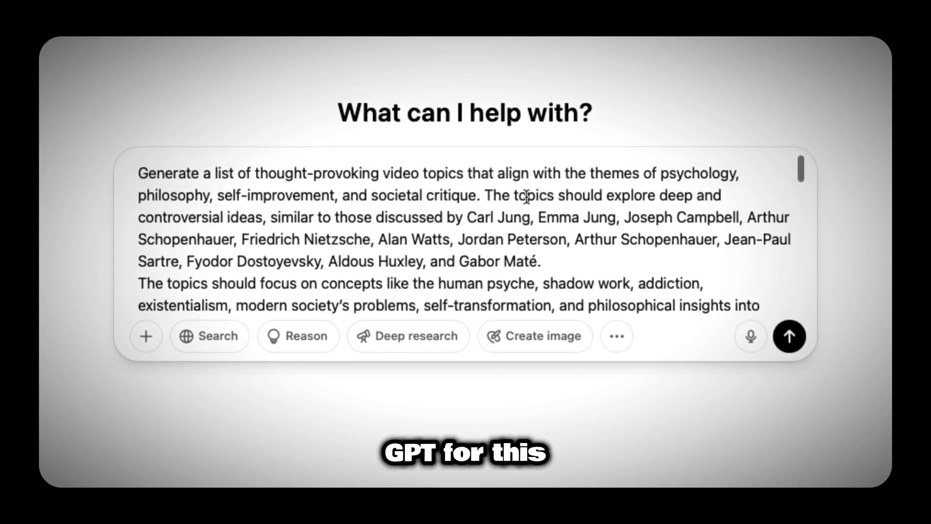
{"action": "left_click", "coordinate": [555, 261]}
{"action": "key", "text": "Return"}
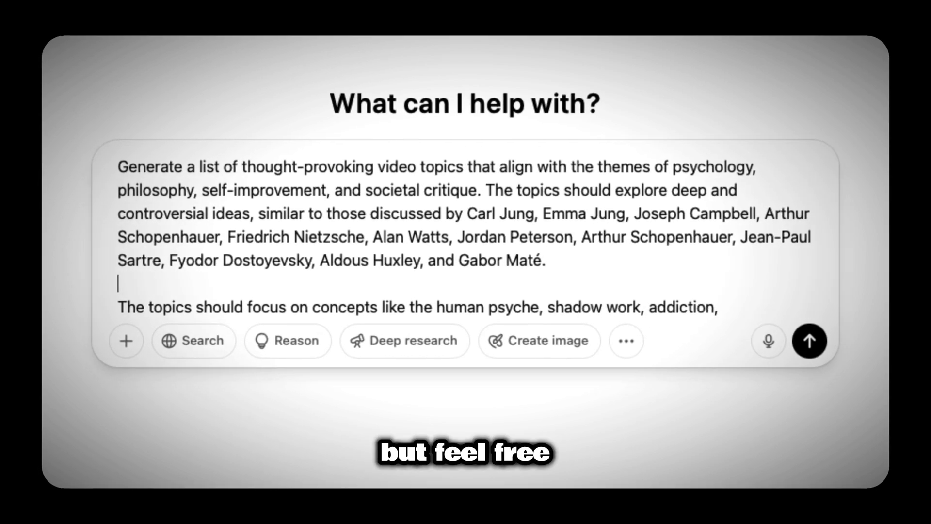
{"action": "scroll", "coordinate": [466, 228], "scroll_direction": "down", "scroll_amount": 5}
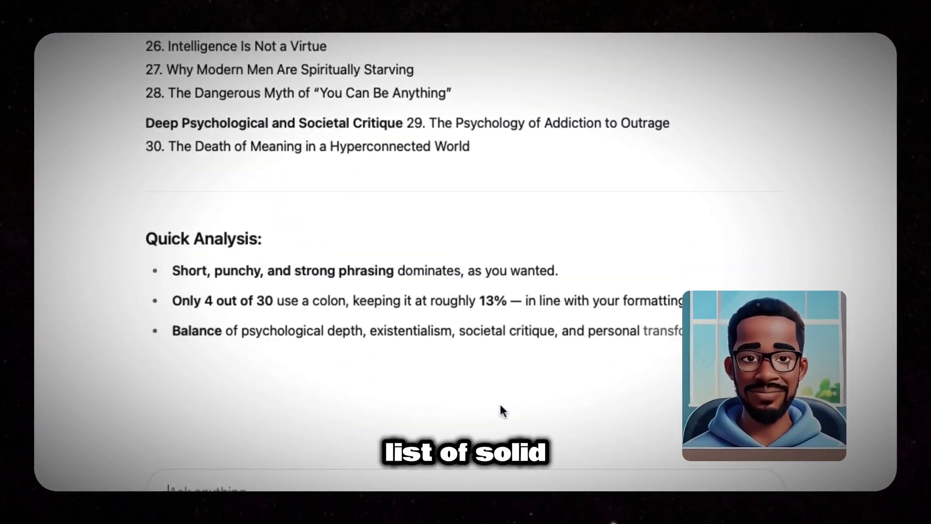
{"action": "scroll", "coordinate": [500, 406], "scroll_direction": "up", "scroll_amount": 10}
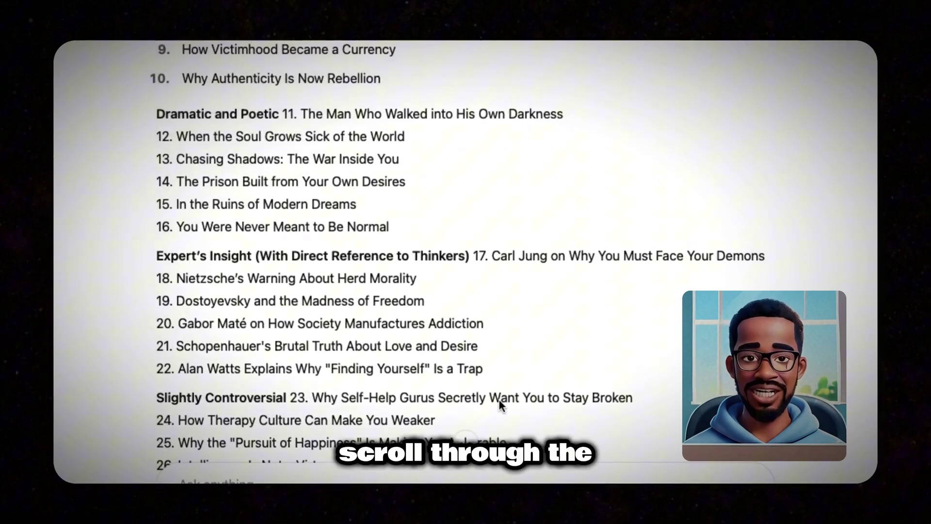
{"action": "scroll", "coordinate": [500, 406], "scroll_direction": "up", "scroll_amount": 8}
{"action": "scroll", "coordinate": [501, 407], "scroll_direction": "down", "scroll_amount": 4}
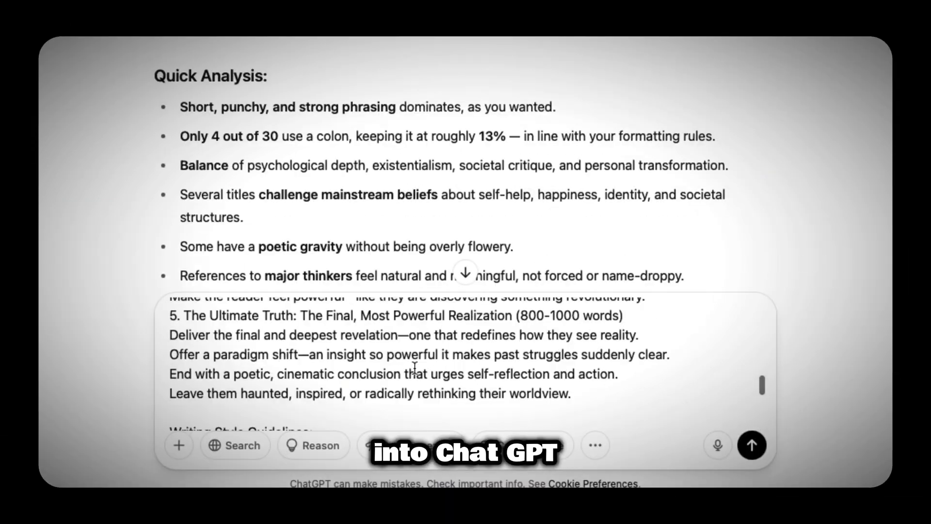
Put the title 'Why Most People Avoid Deep Thinking' in place of [INSERT TOPIC] in the script prompt
{"action": "scroll", "coordinate": [415, 367], "scroll_direction": "up", "scroll_amount": 15}
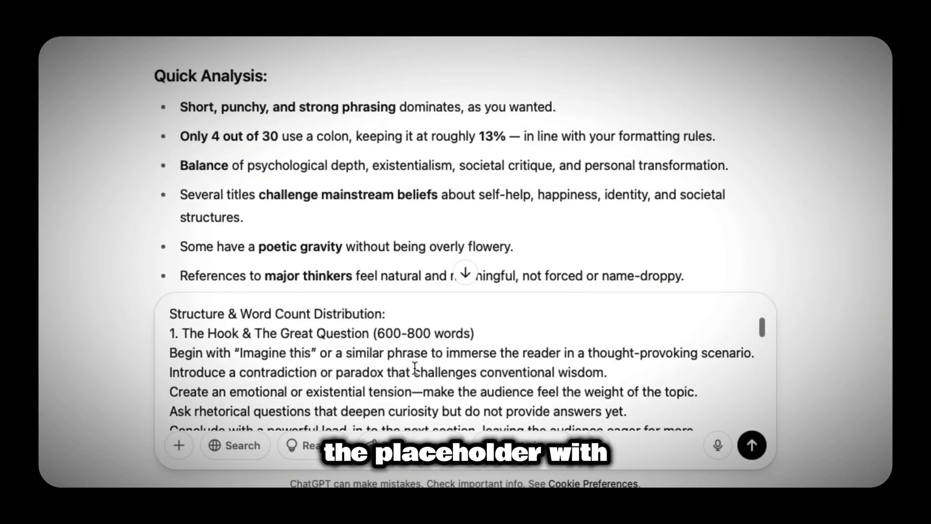
{"action": "scroll", "coordinate": [415, 367], "scroll_direction": "up", "scroll_amount": 5}
{"action": "left_click_drag", "start_coordinate": [502, 315], "coordinate": [422, 316]}
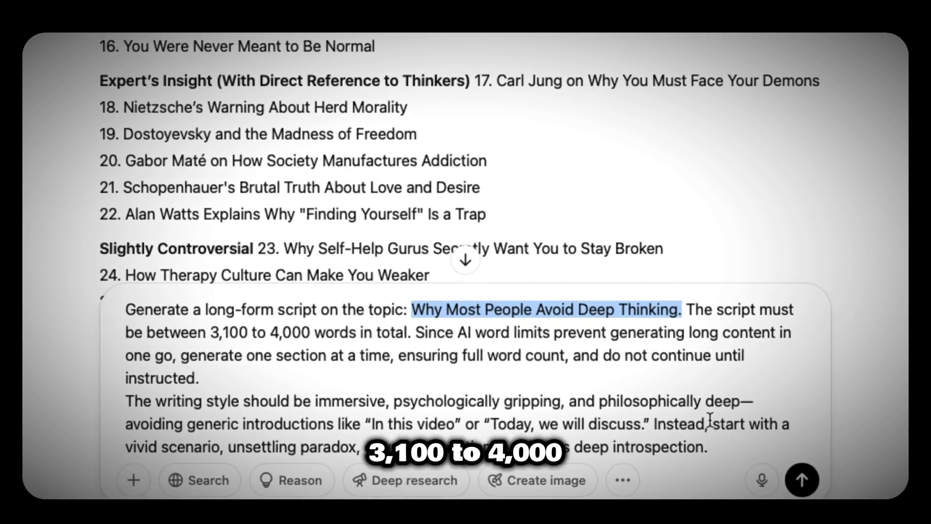
{"action": "scroll", "coordinate": [679, 433], "scroll_direction": "down", "scroll_amount": 3}
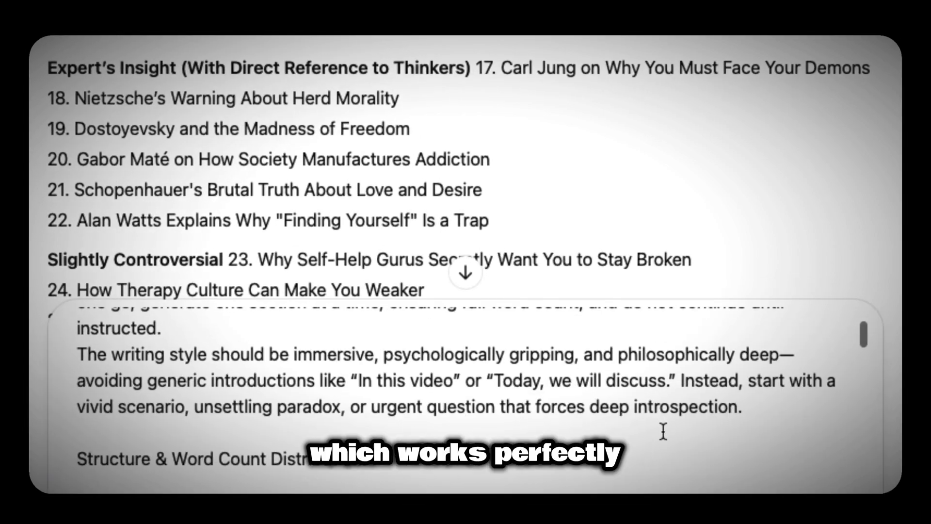
{"action": "scroll", "coordinate": [663, 432], "scroll_direction": "down", "scroll_amount": 5}
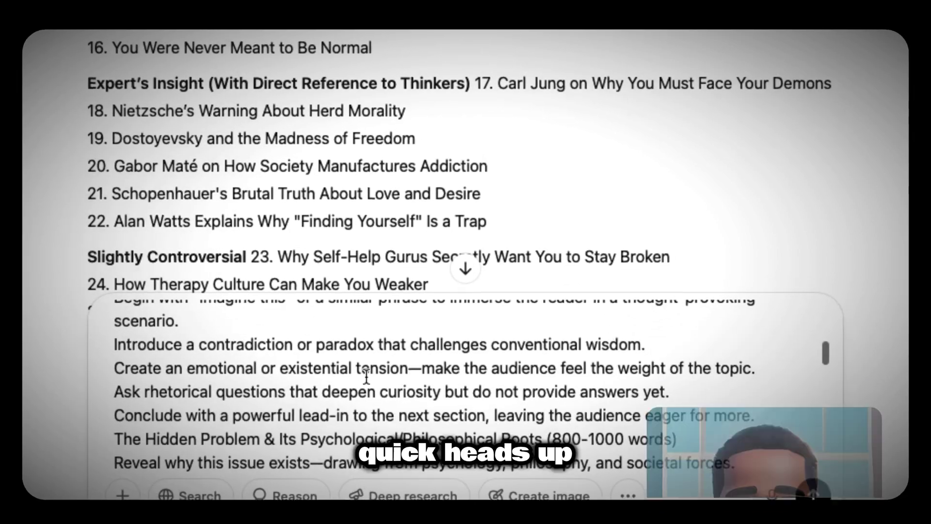
{"action": "scroll", "coordinate": [367, 381], "scroll_direction": "down", "scroll_amount": 2}
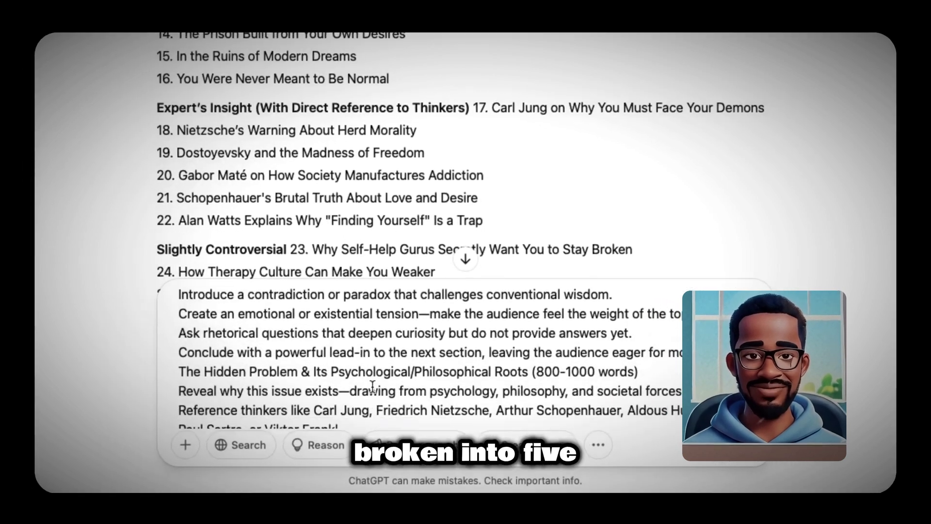
{"action": "scroll", "coordinate": [372, 386], "scroll_direction": "down", "scroll_amount": 3}
Add a blank line after the Viktor Frankl line and send the script prompt
{"action": "left_click", "coordinate": [342, 364]}
{"action": "key", "text": "Return"}
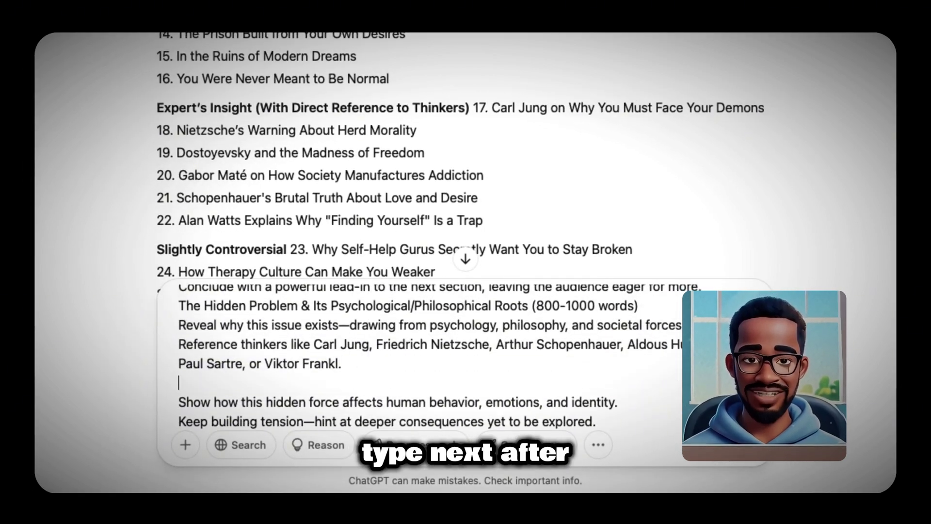
{"action": "scroll", "coordinate": [422, 354], "scroll_direction": "down", "scroll_amount": 5}
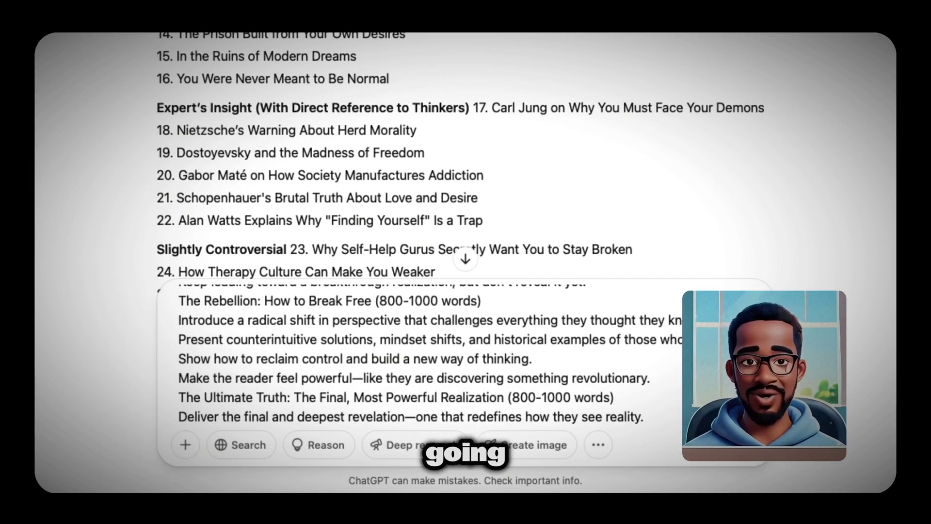
{"action": "scroll", "coordinate": [422, 354], "scroll_direction": "down", "scroll_amount": 10}
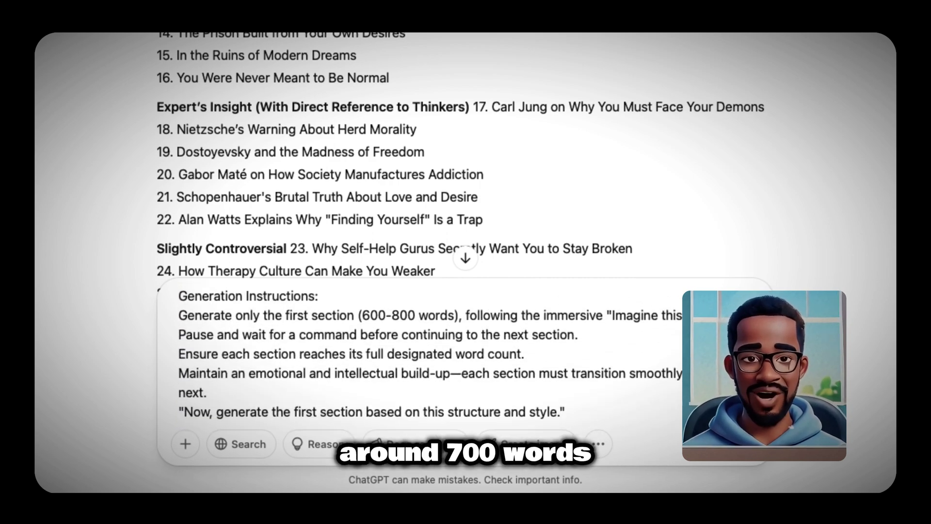
{"action": "scroll", "coordinate": [422, 354], "scroll_direction": "up", "scroll_amount": 1}
{"action": "scroll", "coordinate": [422, 354], "scroll_direction": "down", "scroll_amount": 1}
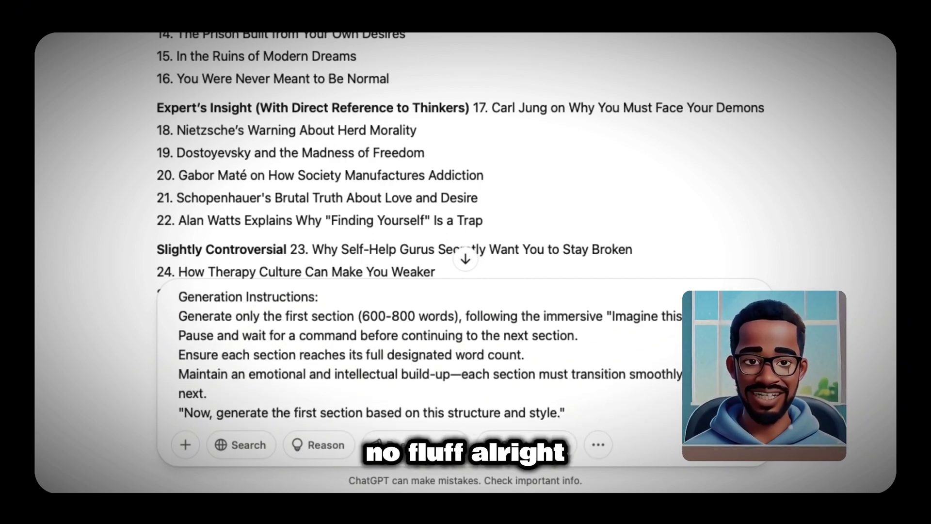
{"action": "key", "text": "Return"}
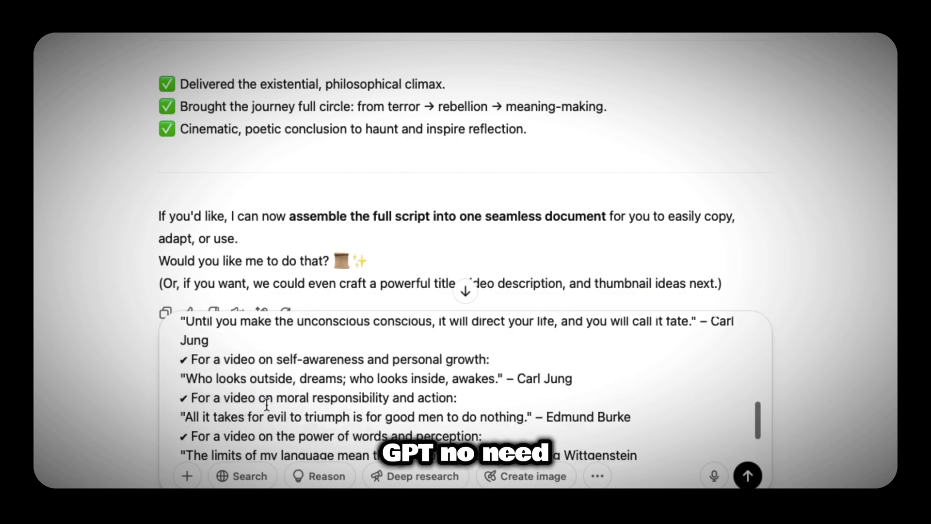
Send the quote prompt to ChatGPT to get an opening quote for the script
{"action": "scroll", "coordinate": [266, 402], "scroll_direction": "up", "scroll_amount": 10}
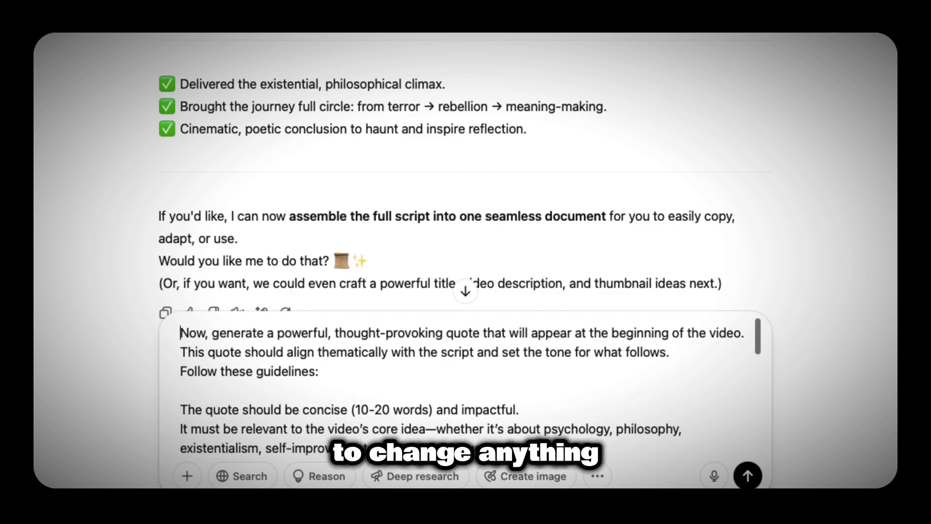
{"action": "scroll", "coordinate": [378, 403], "scroll_direction": "down", "scroll_amount": 15}
{"action": "key", "text": "Return"}
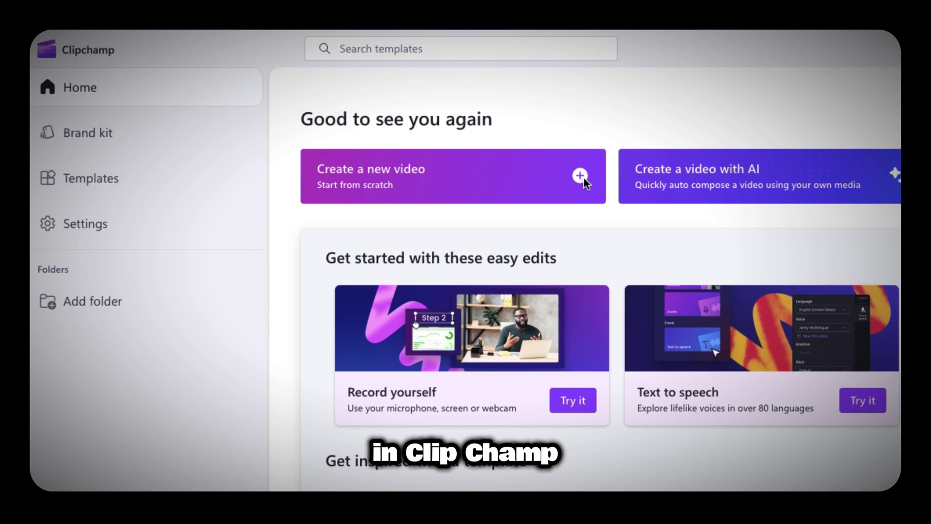
Start a new Clipchamp video with text to speech in English (United States)
{"action": "left_click", "coordinate": [582, 177]}
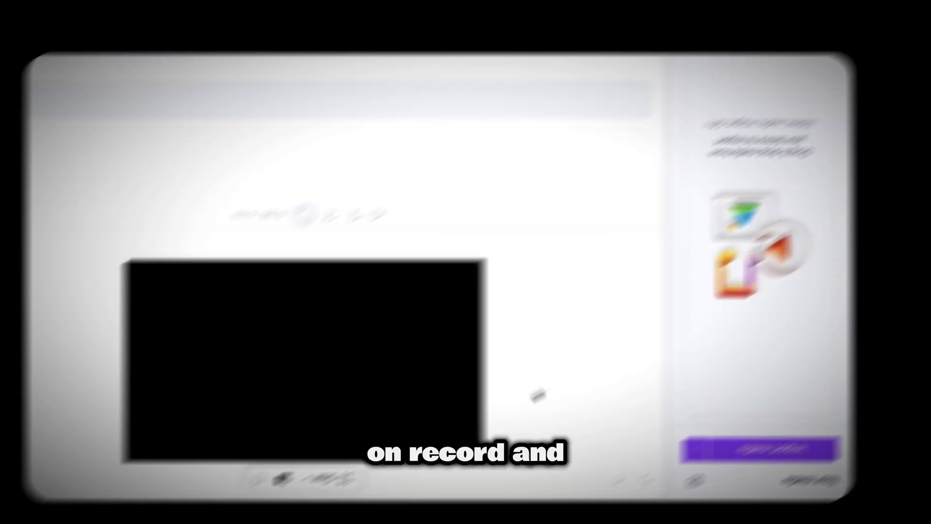
{"action": "left_click", "coordinate": [46, 141]}
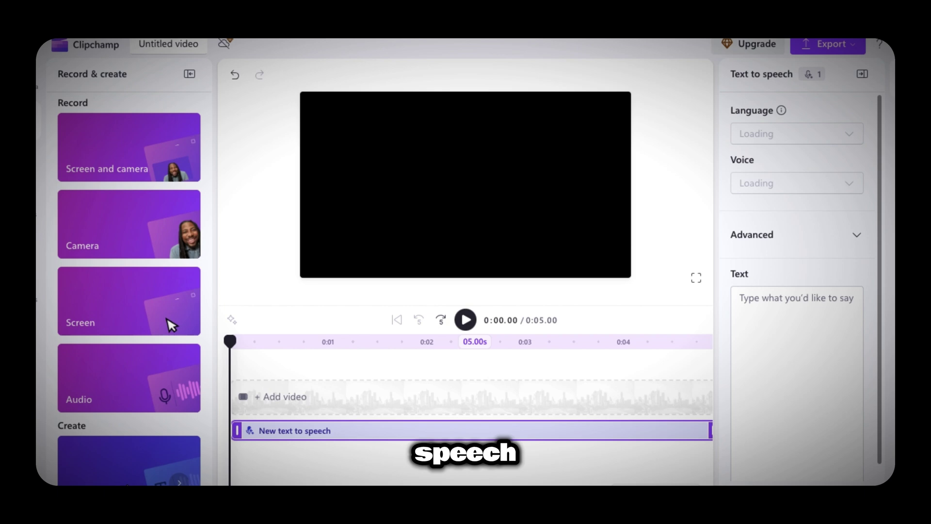
{"action": "left_click", "coordinate": [789, 134]}
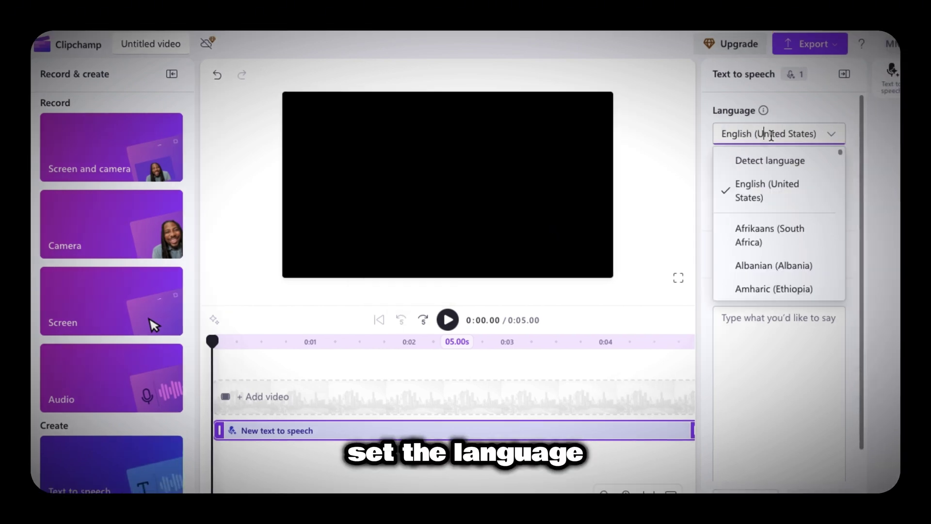
{"action": "left_click", "coordinate": [775, 190]}
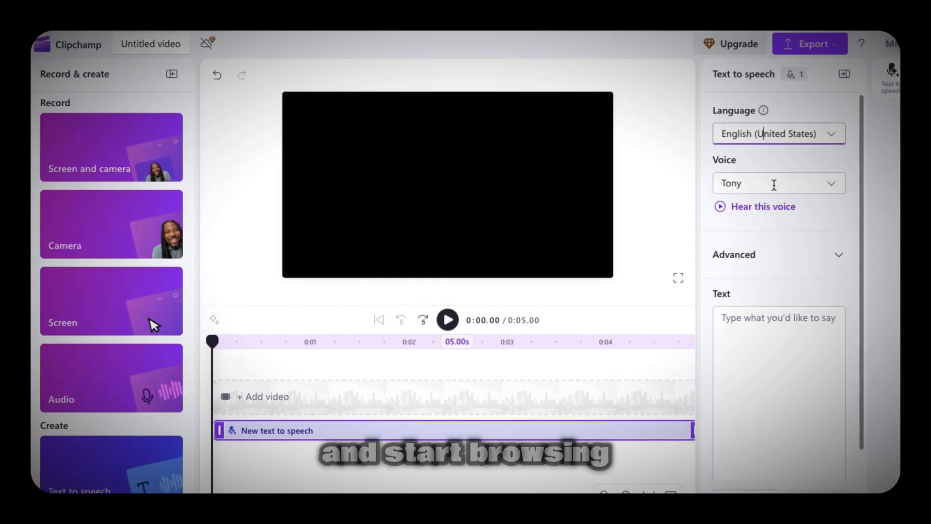
Choose the Brian Multilingual voice and paste the script as the narration text
{"action": "left_click", "coordinate": [833, 188]}
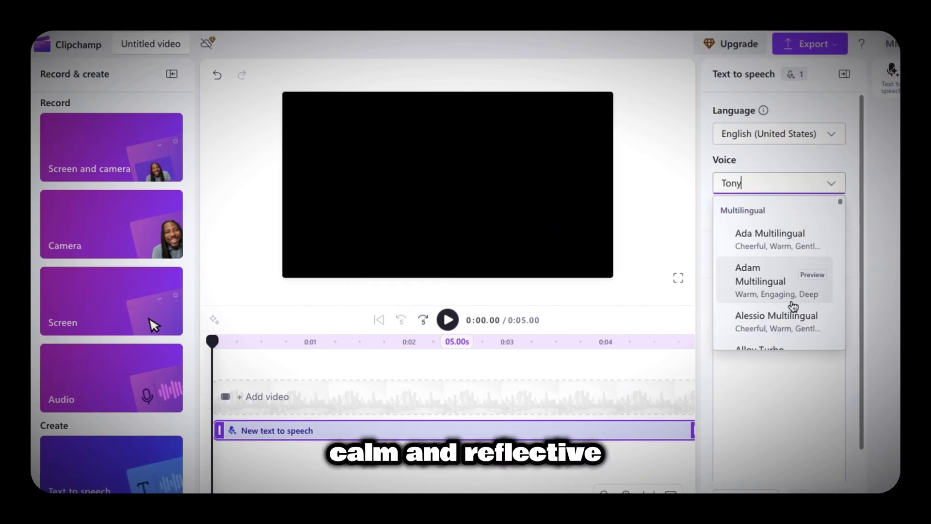
{"action": "scroll", "coordinate": [793, 307], "scroll_direction": "down", "scroll_amount": 8}
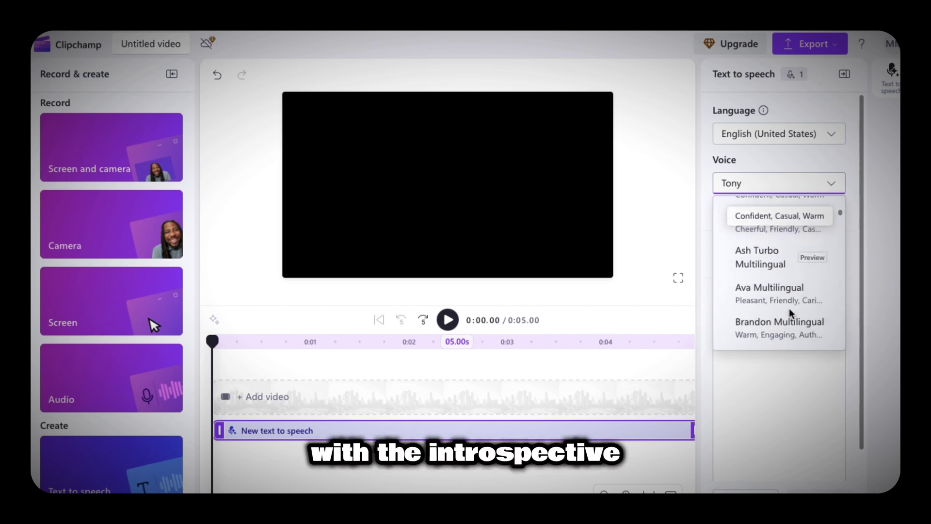
{"action": "scroll", "coordinate": [791, 313], "scroll_direction": "down", "scroll_amount": 3}
{"action": "left_click", "coordinate": [814, 261]}
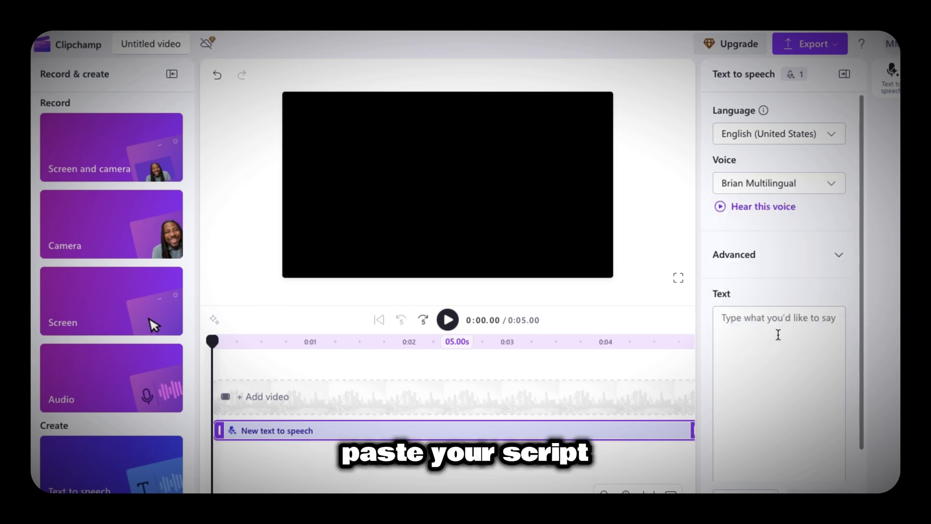
{"action": "right_click", "coordinate": [776, 317]}
{"action": "left_click", "coordinate": [795, 419]}
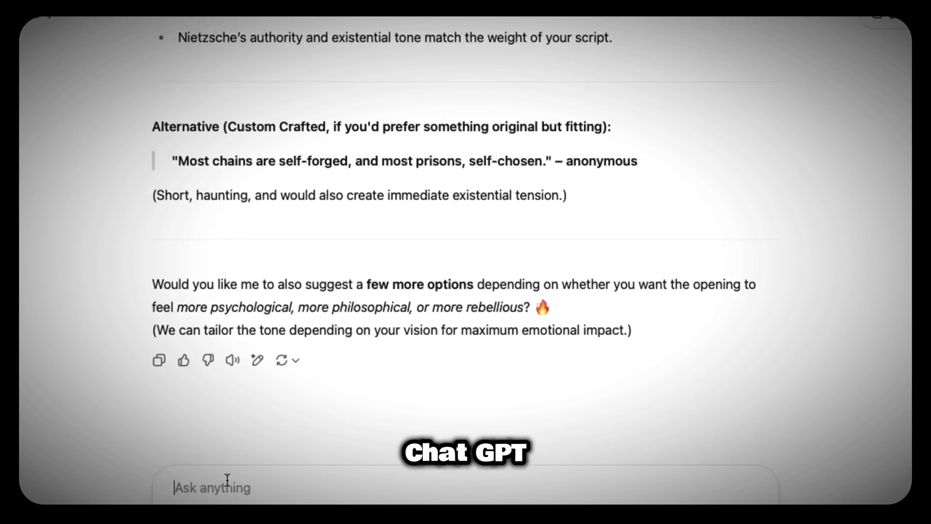
Paste the 40-image-prompt request and check its story title 'Why Most People Avoid Deep Thinking'
{"action": "key", "text": "ctrl+v"}
{"action": "scroll", "coordinate": [295, 433], "scroll_direction": "up", "scroll_amount": 5}
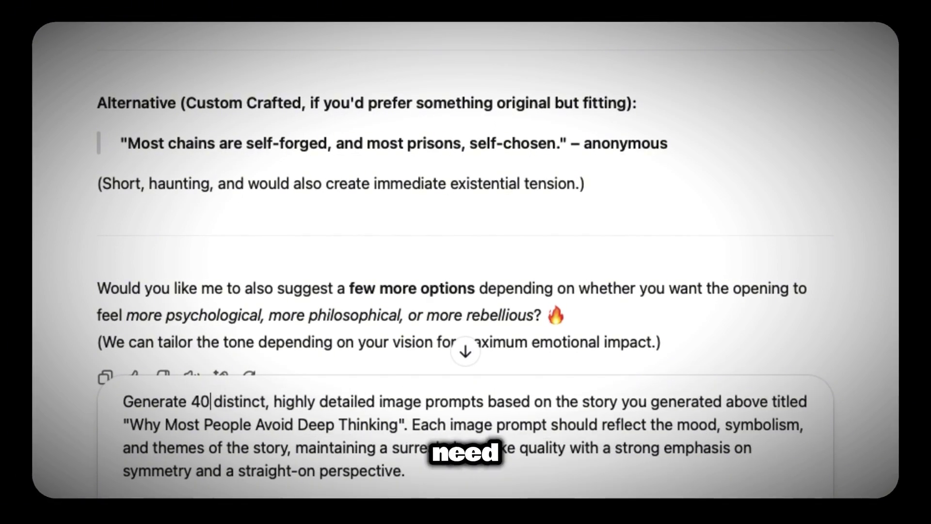
{"action": "left_click_drag", "start_coordinate": [332, 430], "coordinate": [133, 427]}
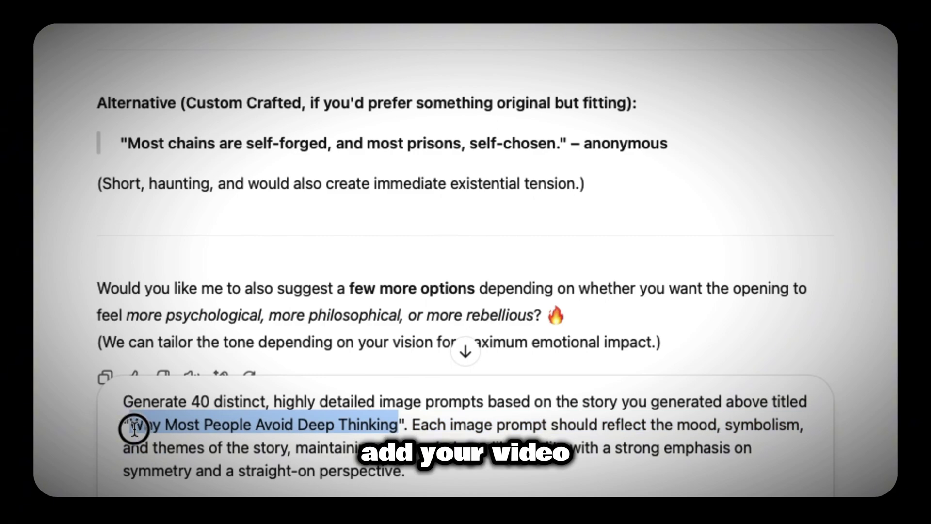
{"action": "scroll", "coordinate": [441, 487], "scroll_direction": "down", "scroll_amount": 5}
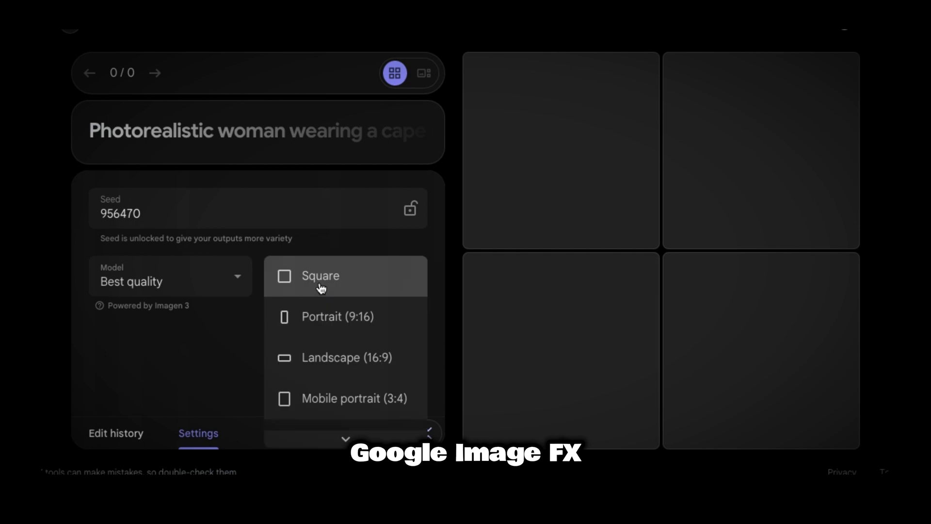
Set ImageFX to Landscape (16:9) and generate images for the serpent fruit tree prompt
{"action": "scroll", "coordinate": [338, 427], "scroll_direction": "down", "scroll_amount": 1}
{"action": "left_click", "coordinate": [344, 328]}
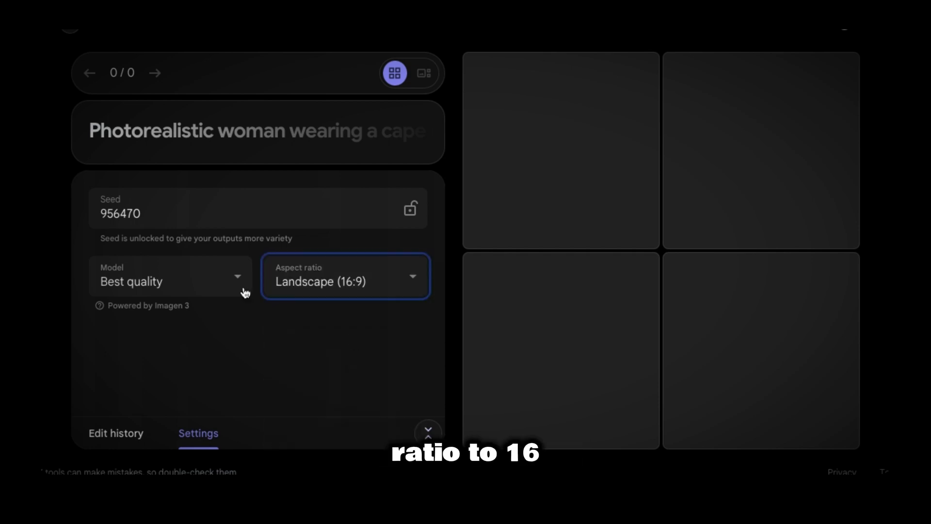
{"action": "left_click", "coordinate": [205, 136]}
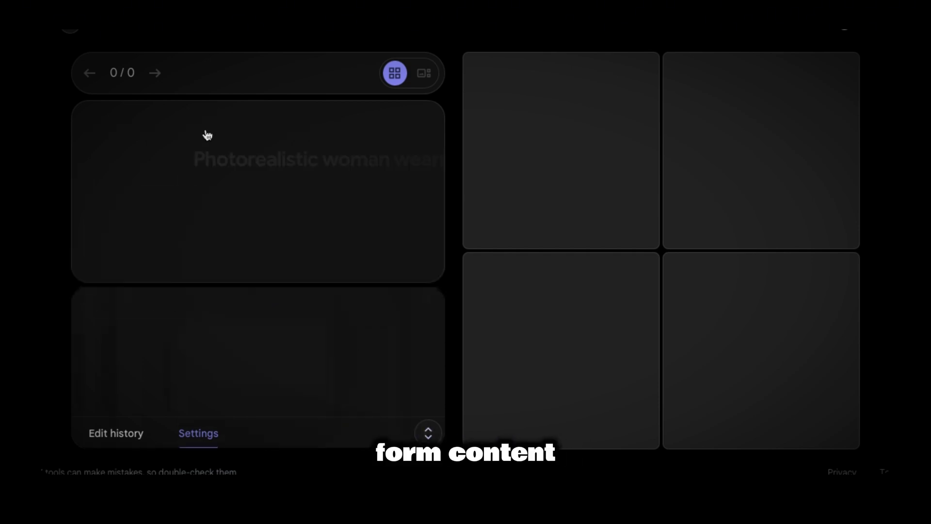
{"action": "key", "text": "ctrl+v"}
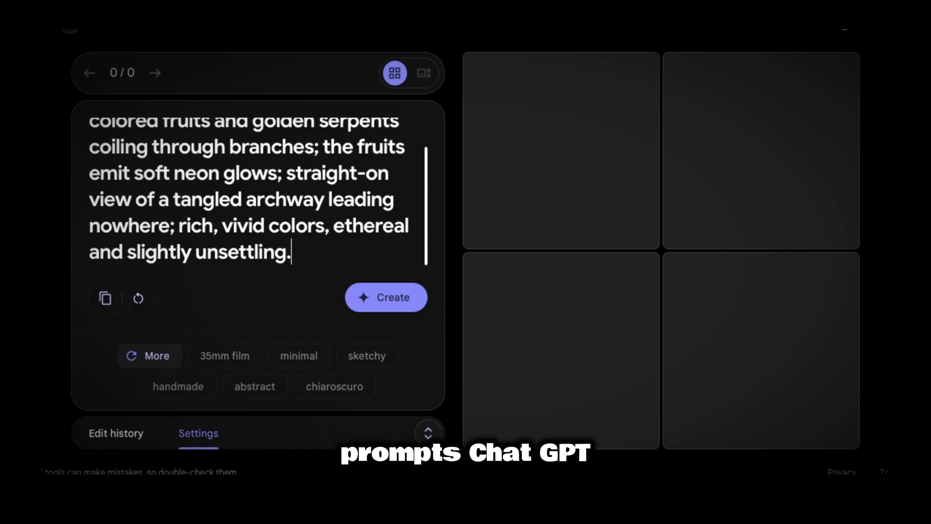
{"action": "left_click", "coordinate": [390, 299]}
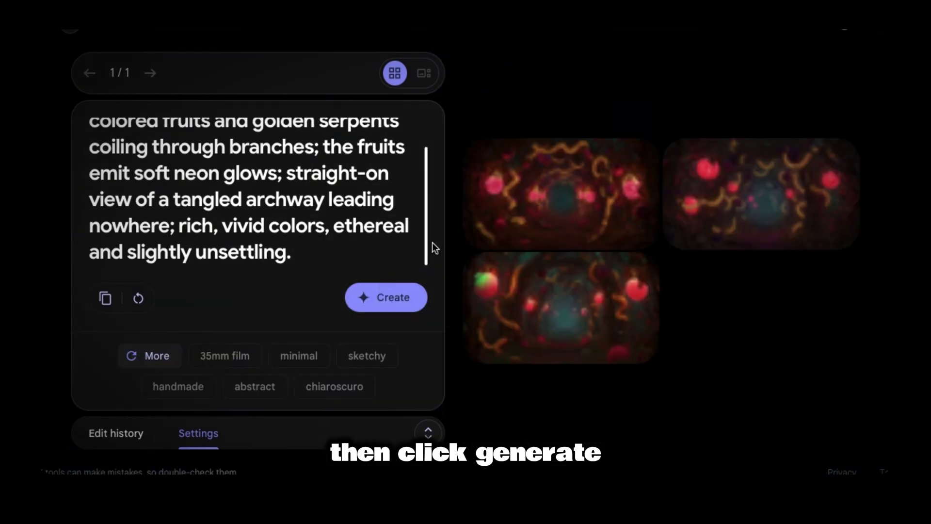
Generate image sets for the aurora-lit crowd prompt and the void and runes portal prompt
{"action": "key", "text": "ctrl+a"}
{"action": "key", "text": "ctrl+v"}
{"action": "left_click", "coordinate": [377, 298]}
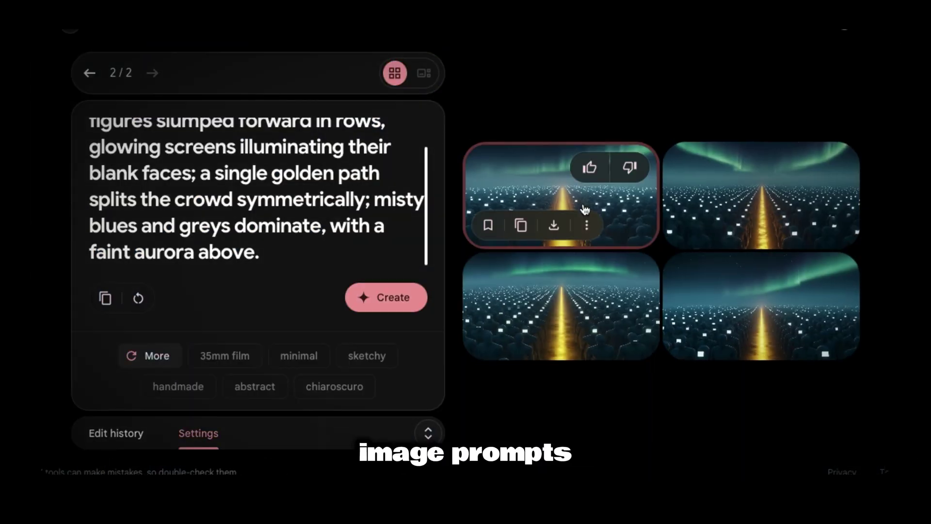
{"action": "key", "text": "ctrl+a"}
{"action": "key", "text": "ctrl+v"}
{"action": "left_click", "coordinate": [386, 297]}
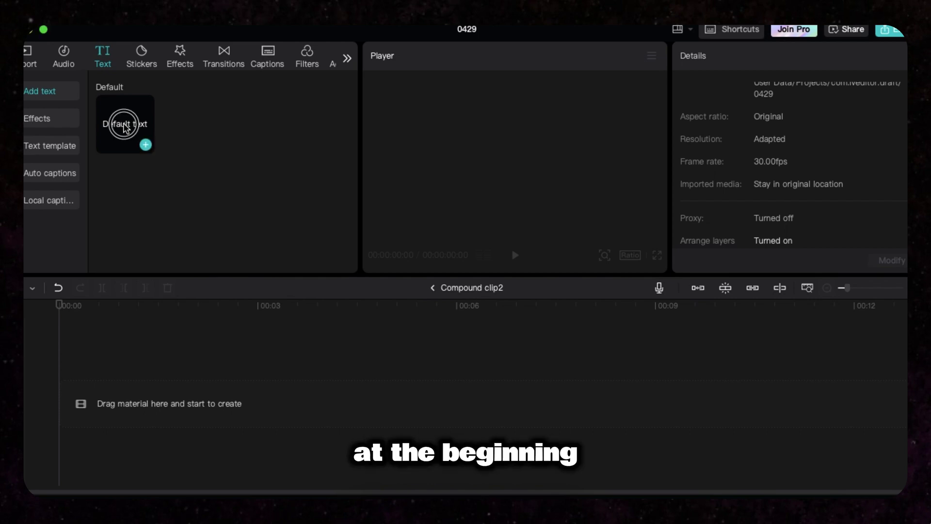
Add a default text clip at the timeline start containing the Nietzsche quote
{"action": "left_click_drag", "start_coordinate": [104, 216], "coordinate": [104, 235]}
{"action": "left_click_drag", "start_coordinate": [95, 299], "coordinate": [150, 379]}
{"action": "key", "text": "BackSpace"}
{"action": "key", "text": "BackSpace"}
{"action": "key", "text": "BackSpace"}
{"action": "key", "text": "BackSpace"}
{"action": "key", "text": "BackSpace"}
{"action": "key", "text": "BackSpace"}
{"action": "key", "text": "BackSpace"}
{"action": "key", "text": "BackSpace"}
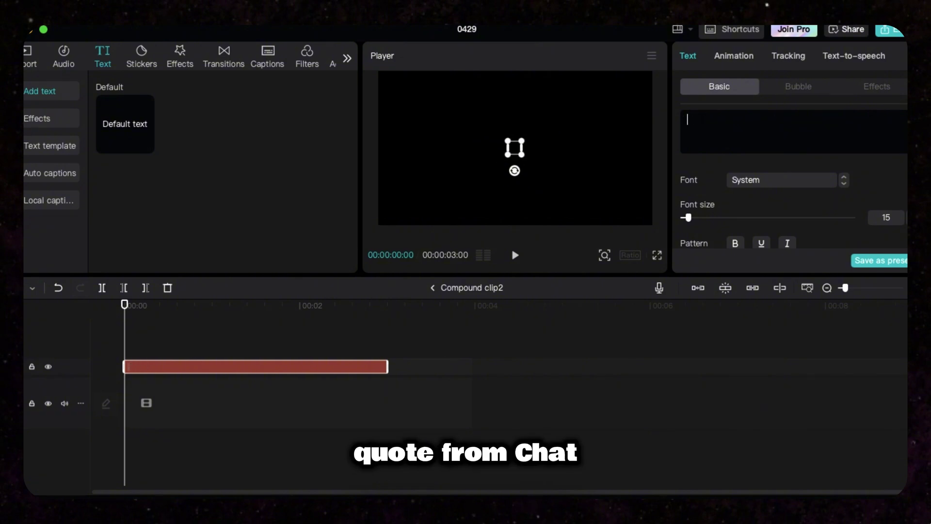
{"action": "type", "text": "\"Man is not imprisoned by fate but by his own mind.\"  — Friedrich Nietzsche"}
Scale the quote text to 85% and right-align it
{"action": "scroll", "coordinate": [834, 200], "scroll_direction": "down", "scroll_amount": 3}
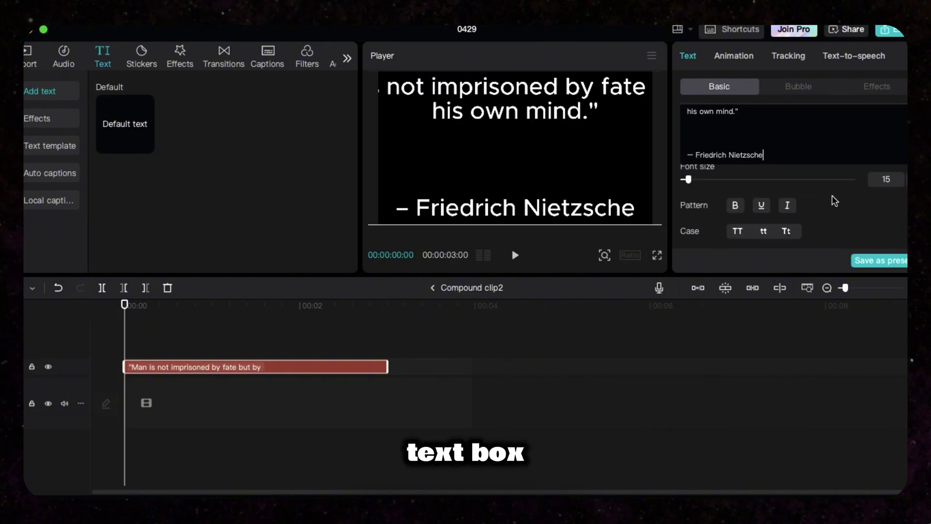
{"action": "scroll", "coordinate": [886, 190], "scroll_direction": "down", "scroll_amount": 5}
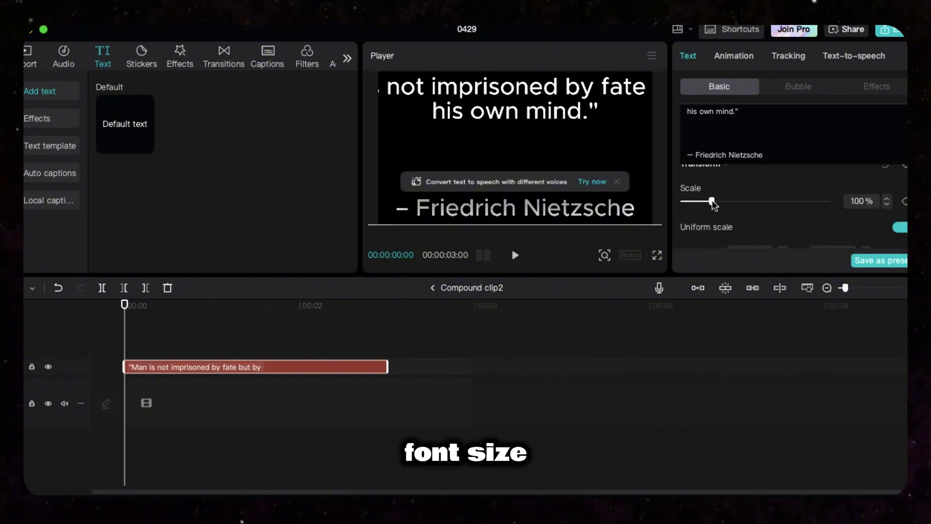
{"action": "left_click_drag", "start_coordinate": [712, 202], "coordinate": [692, 202]}
{"action": "scroll", "coordinate": [747, 219], "scroll_direction": "down", "scroll_amount": 2}
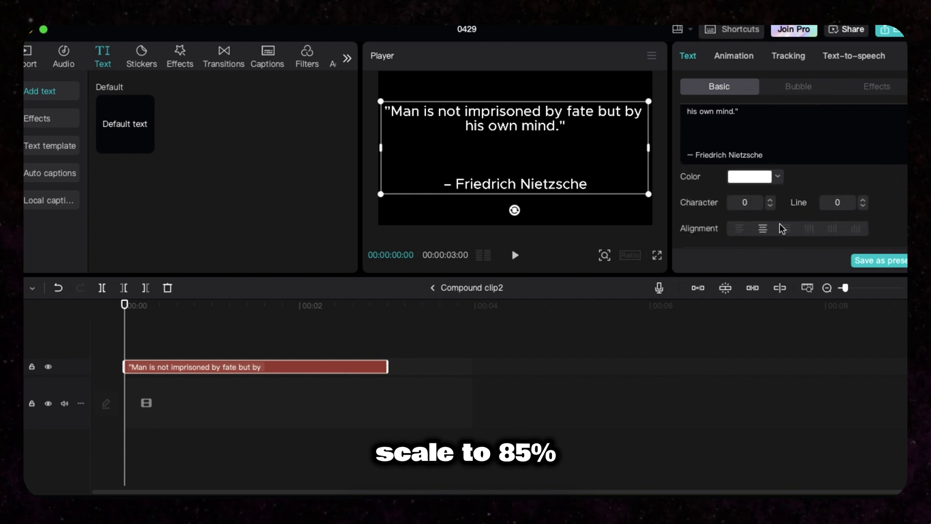
{"action": "left_click", "coordinate": [784, 228]}
Give the quote a Typewriter entrance animation lasting 3.0s
{"action": "scroll", "coordinate": [737, 207], "scroll_direction": "up", "scroll_amount": 3}
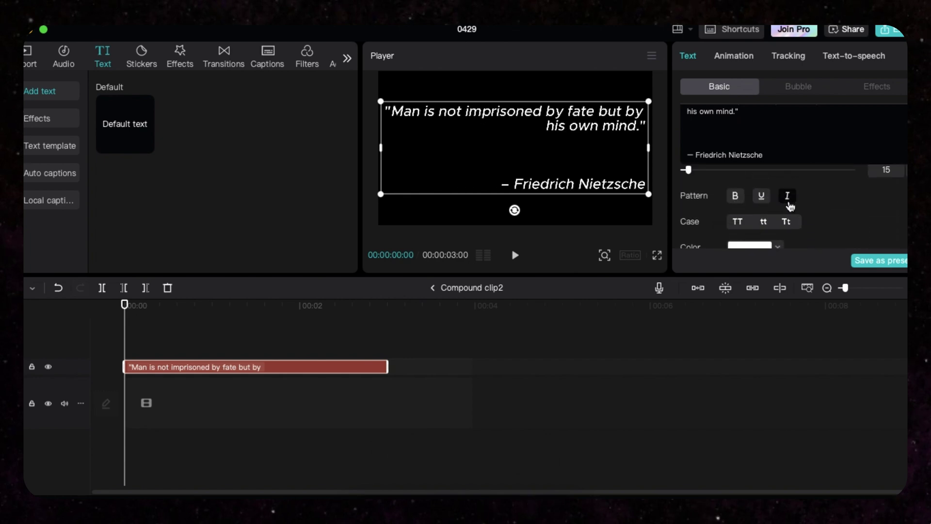
{"action": "scroll", "coordinate": [790, 207], "scroll_direction": "down", "scroll_amount": 3}
{"action": "scroll", "coordinate": [790, 208], "scroll_direction": "up", "scroll_amount": 6}
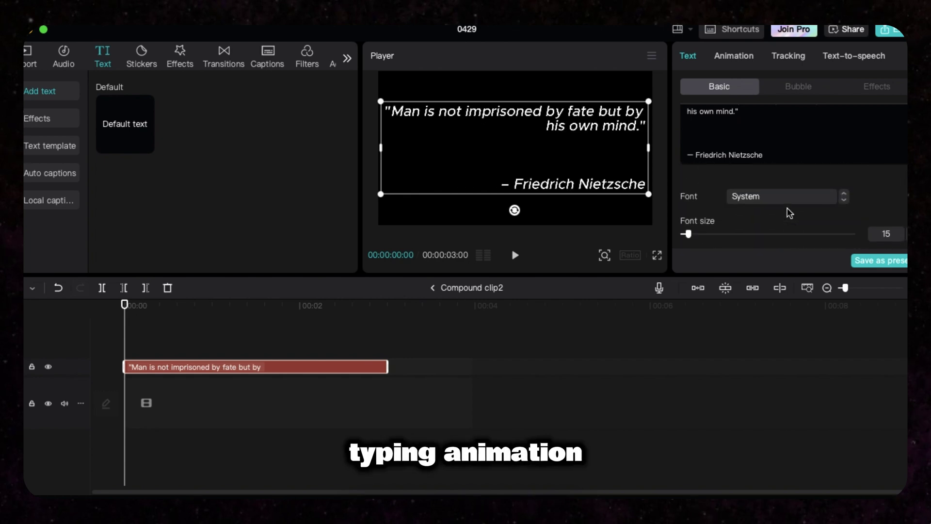
{"action": "left_click", "coordinate": [740, 57]}
{"action": "left_click", "coordinate": [698, 194]}
{"action": "left_click_drag", "start_coordinate": [800, 261], "coordinate": [902, 260]}
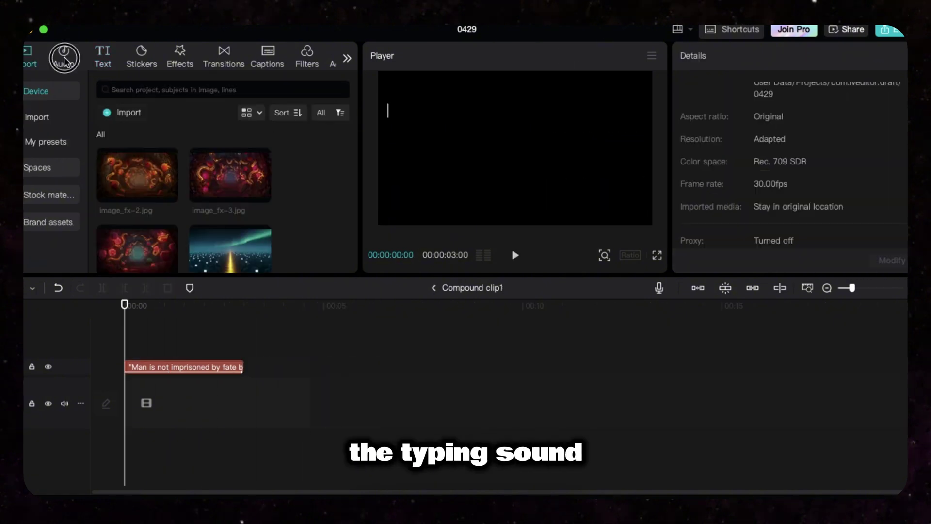
Add 'Typing on keyboard sound' under the quote and cut it at 00:03
{"action": "left_click", "coordinate": [65, 60]}
{"action": "left_click", "coordinate": [127, 96]}
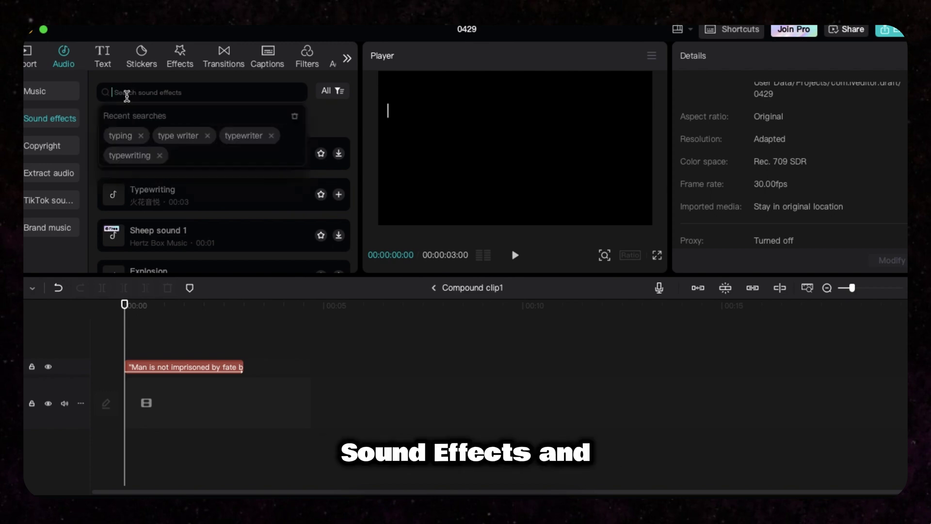
{"action": "left_click", "coordinate": [123, 136]}
{"action": "left_click_drag", "start_coordinate": [243, 176], "coordinate": [125, 444]}
{"action": "left_click", "coordinate": [244, 306]}
{"action": "key", "text": "Delete"}
{"action": "key", "text": "space"}
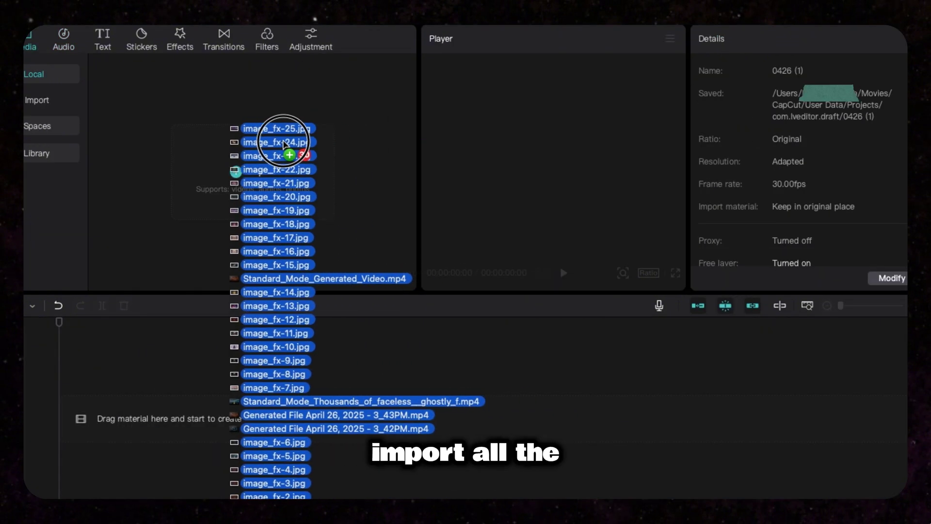
Import the ImageFX pictures into Media and place the extracted voiceover on its own track
{"action": "left_click_drag", "start_coordinate": [287, 150], "coordinate": [281, 140]}
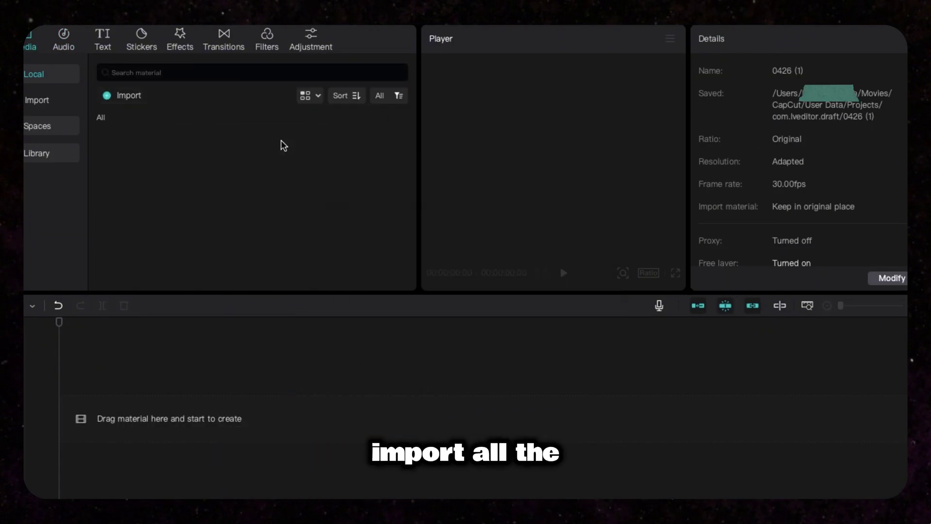
{"action": "scroll", "coordinate": [377, 203], "scroll_direction": "down", "scroll_amount": 1}
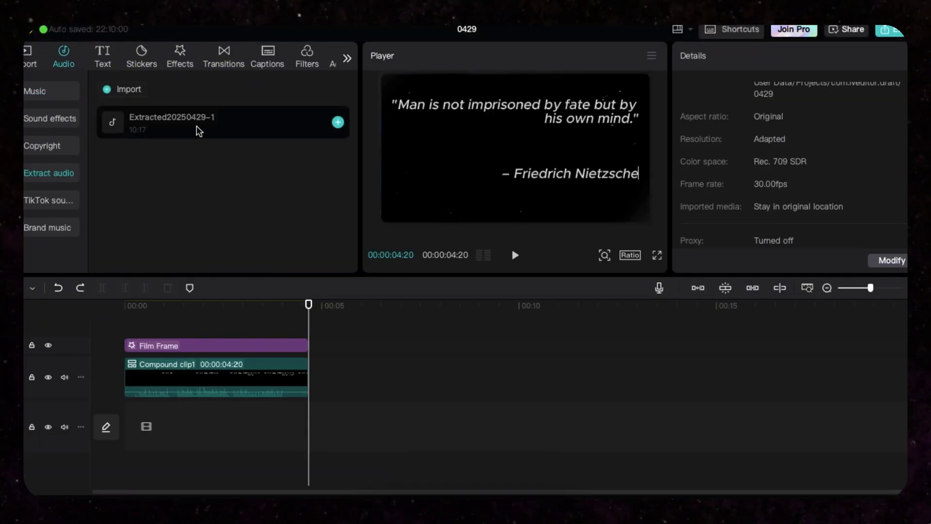
{"action": "left_click_drag", "start_coordinate": [197, 129], "coordinate": [315, 466]}
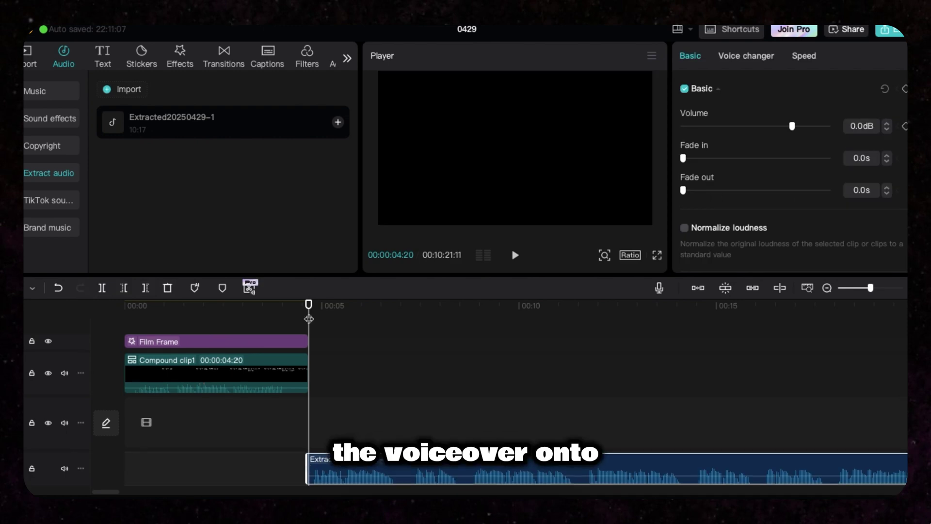
Trim out the first voiceover pause and split the narration at the next pauses
{"action": "left_click", "coordinate": [337, 305]}
{"action": "left_click_drag", "start_coordinate": [353, 310], "coordinate": [401, 317]}
{"action": "left_click", "coordinate": [120, 291]}
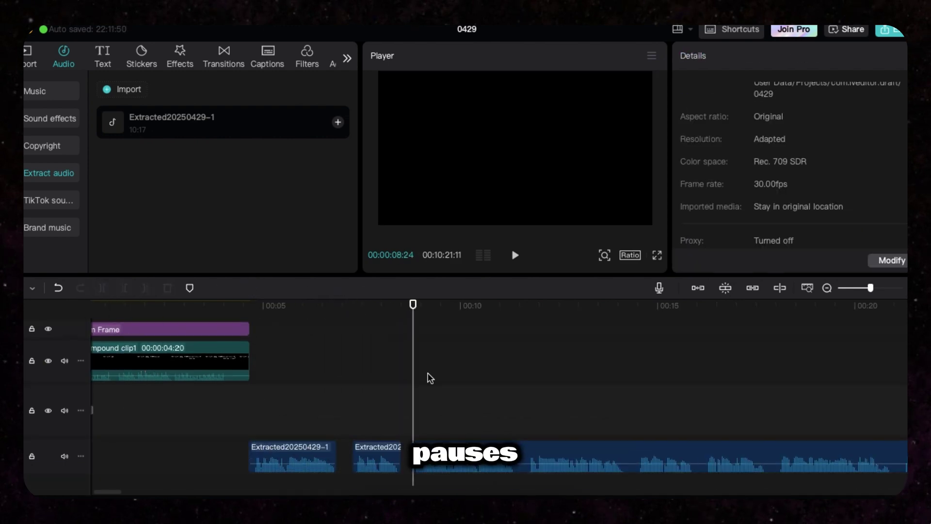
{"action": "left_click", "coordinate": [524, 318]}
{"action": "key", "text": "ctrl+b"}
{"action": "left_click", "coordinate": [381, 430]}
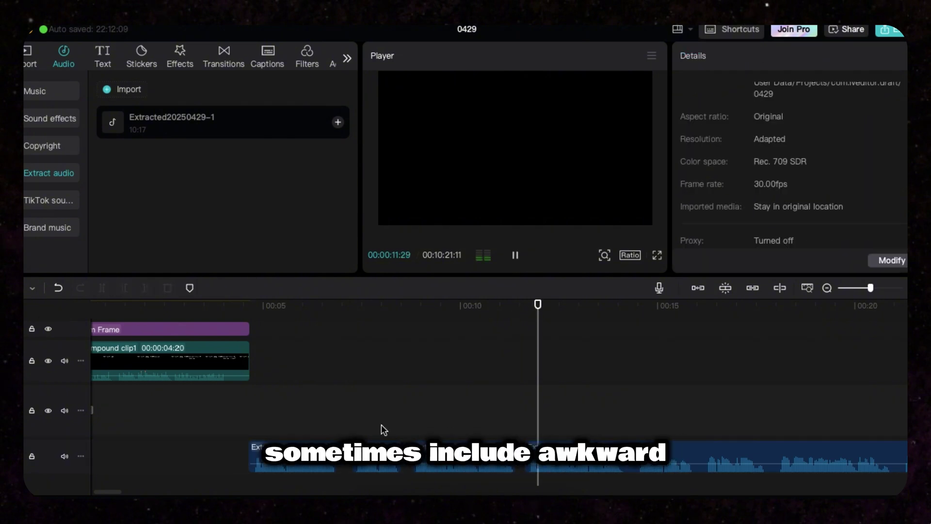
{"action": "left_click", "coordinate": [626, 460]}
{"action": "left_click", "coordinate": [634, 453]}
Split the voiceover near 16 seconds, at 21 seconds, and at the final pause
{"action": "left_click", "coordinate": [732, 311]}
{"action": "left_click", "coordinate": [696, 456]}
{"action": "left_click", "coordinate": [102, 287]}
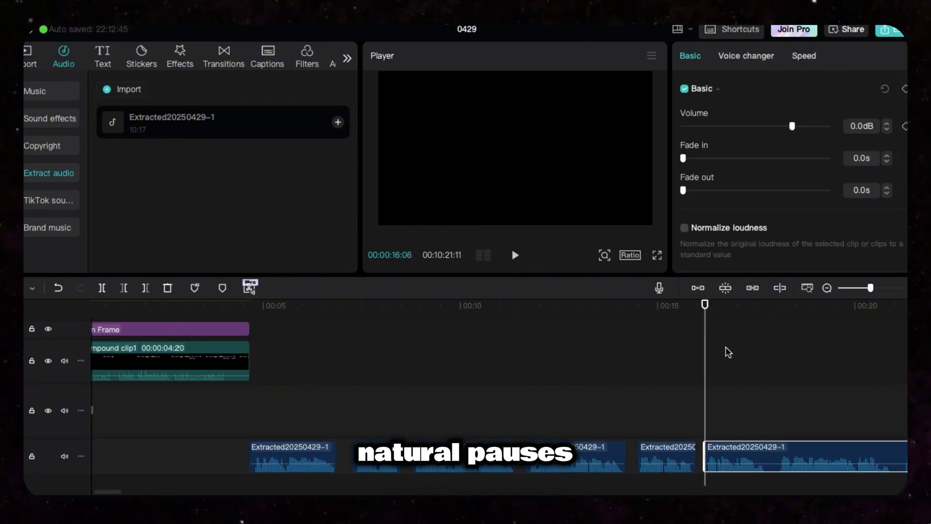
{"action": "key", "text": "ctrl+b"}
{"action": "left_click", "coordinate": [849, 304]}
{"action": "scroll", "coordinate": [763, 422], "scroll_direction": "right", "scroll_amount": 5}
{"action": "left_click", "coordinate": [692, 301]}
{"action": "left_click", "coordinate": [755, 451]}
{"action": "left_click", "coordinate": [101, 288]}
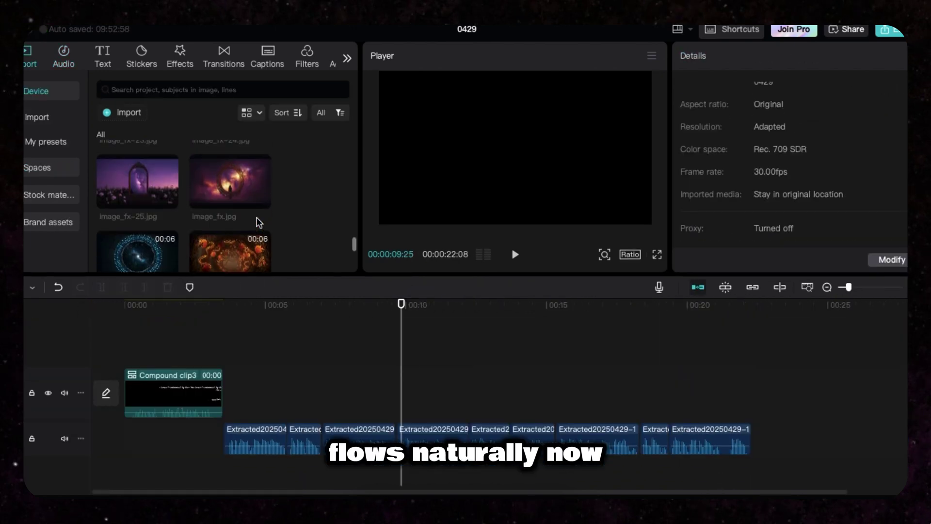
Place image_fx.jpg after the opening compound clip and extend it to end at 6 seconds
{"action": "left_click_drag", "start_coordinate": [233, 185], "coordinate": [230, 395]}
{"action": "left_click_drag", "start_coordinate": [363, 393], "coordinate": [395, 394]}
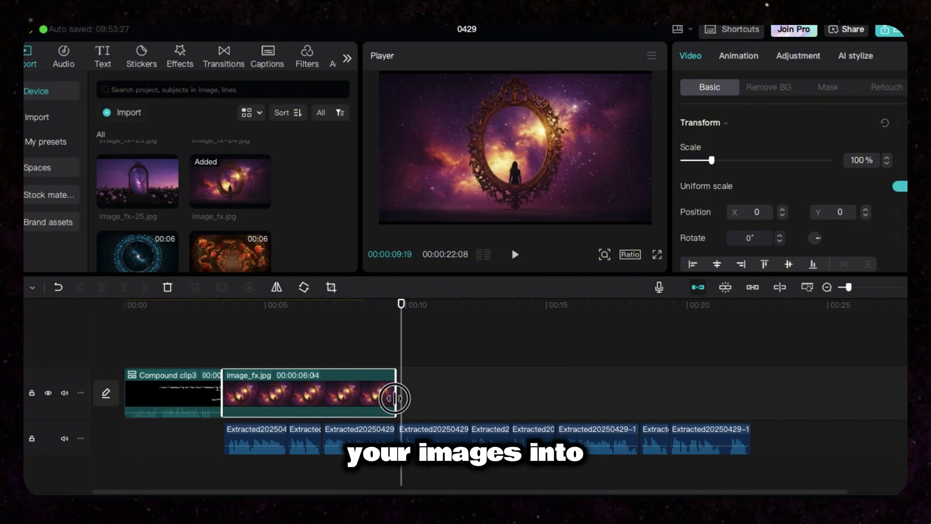
{"action": "scroll", "coordinate": [287, 263], "scroll_direction": "down", "scroll_amount": 2}
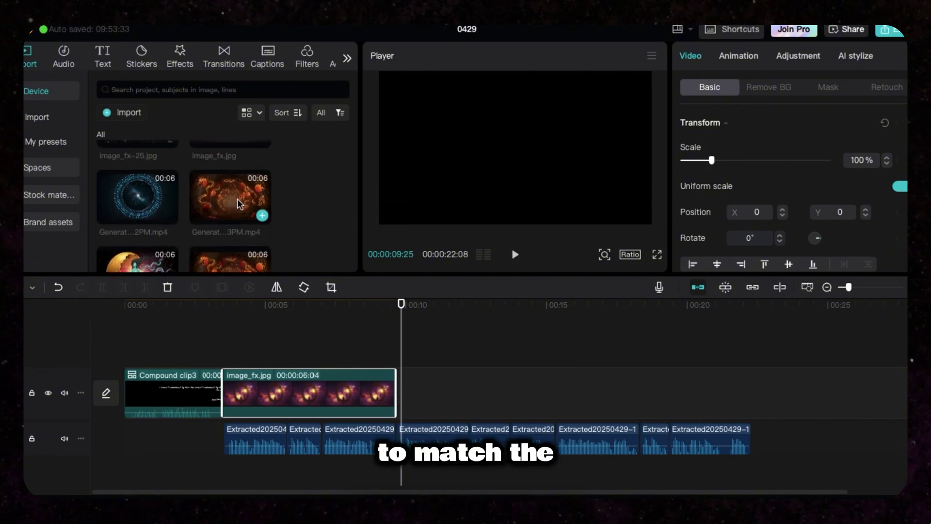
Join the compound clip and the image clip with a Blink transition
{"action": "left_click", "coordinate": [226, 61]}
{"action": "scroll", "coordinate": [214, 220], "scroll_direction": "down", "scroll_amount": 5}
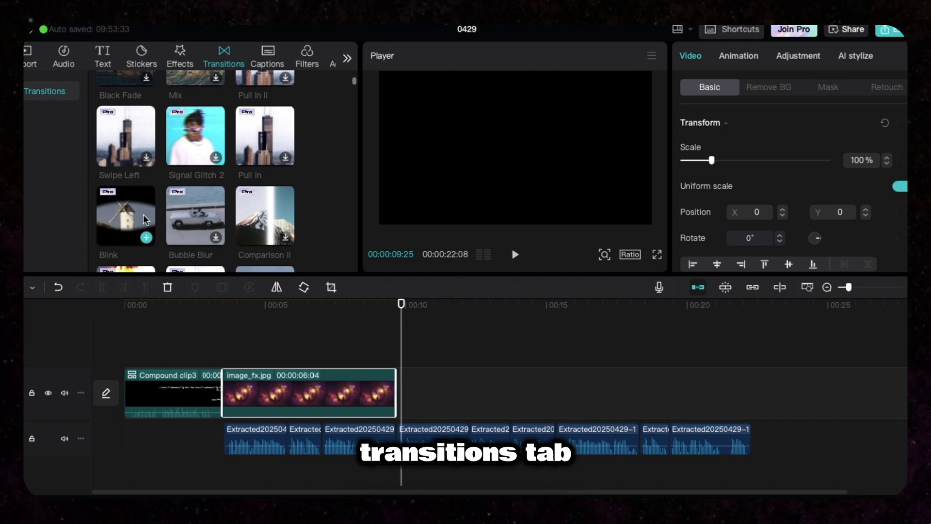
{"action": "left_click_drag", "start_coordinate": [125, 217], "coordinate": [187, 315]}
{"action": "left_click_drag", "start_coordinate": [203, 372], "coordinate": [218, 395]}
{"action": "left_click", "coordinate": [271, 391]}
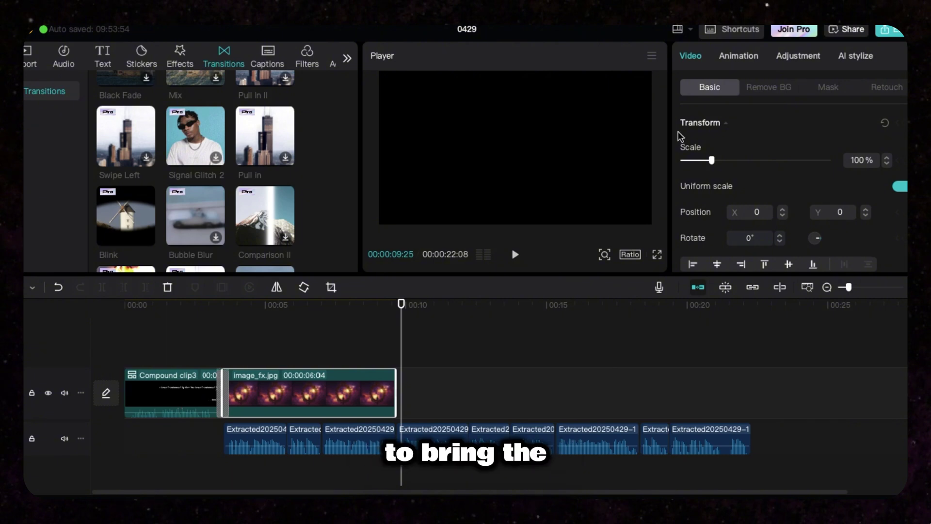
Give image_fx.jpg a Zoom 1 entrance animation lasting 1.8s
{"action": "left_click", "coordinate": [734, 62]}
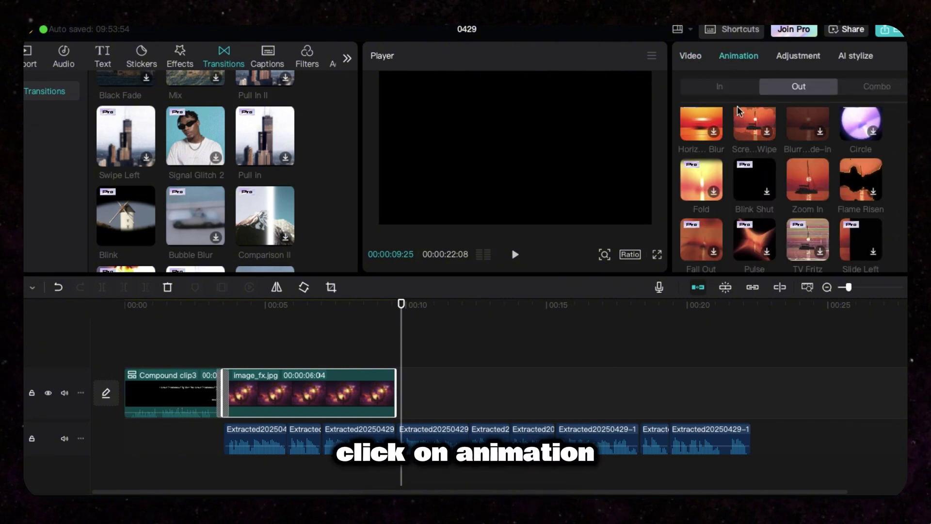
{"action": "left_click", "coordinate": [727, 91]}
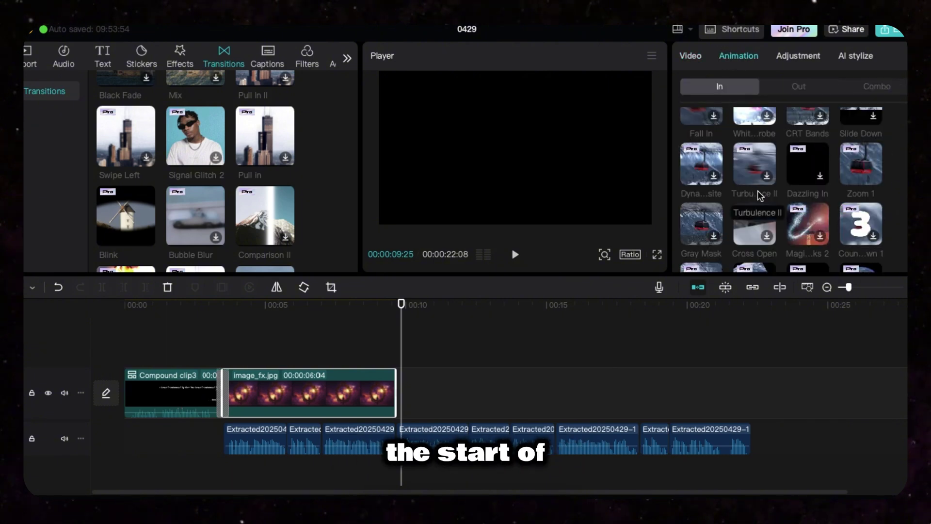
{"action": "left_click", "coordinate": [858, 176]}
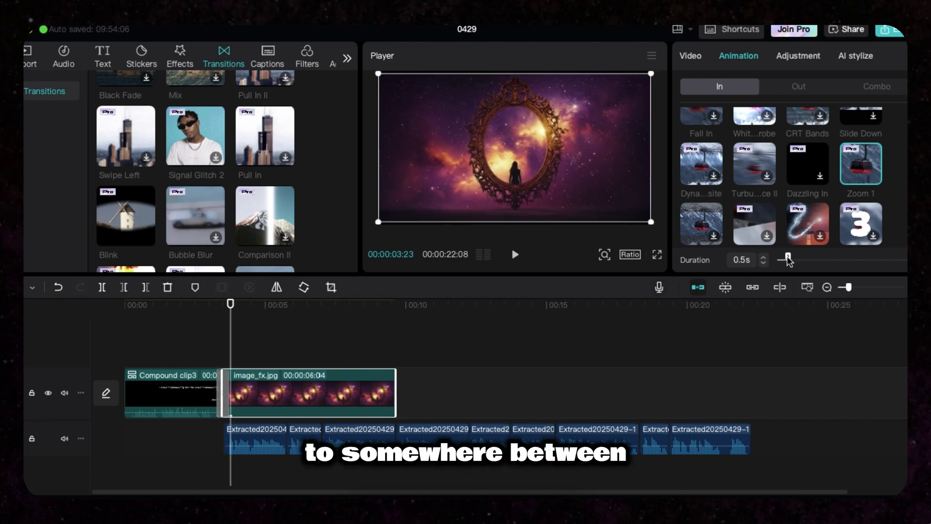
{"action": "left_click_drag", "start_coordinate": [790, 260], "coordinate": [816, 259]}
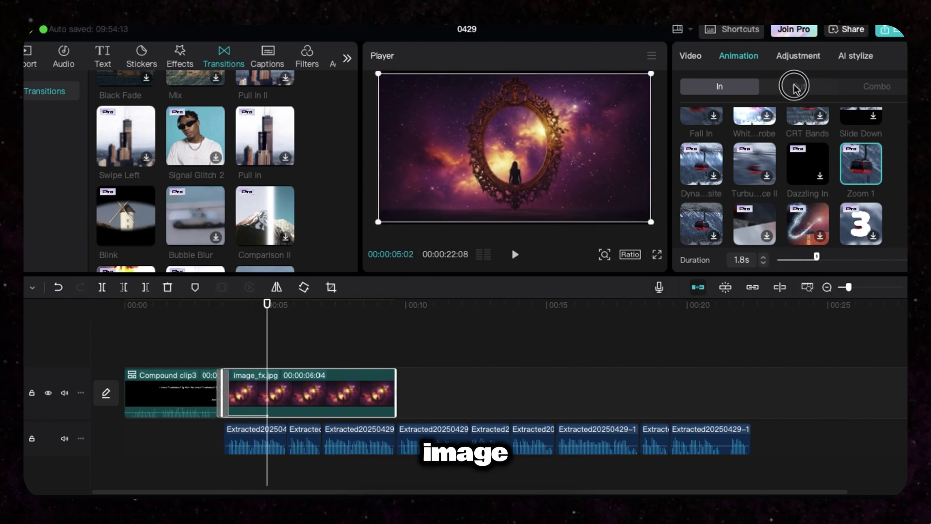
Add a 1.7s Zoom In exit animation to the image clip
{"action": "left_click", "coordinate": [797, 87]}
{"action": "left_click", "coordinate": [812, 193]}
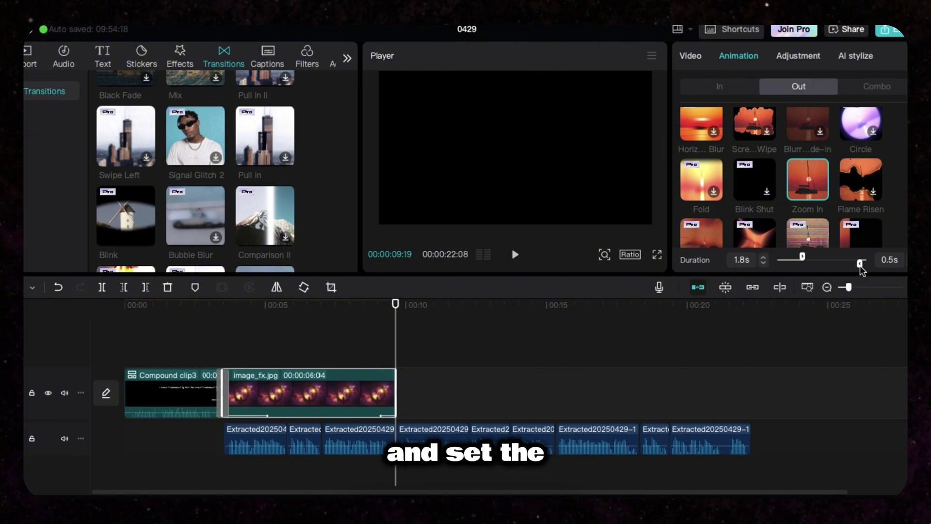
{"action": "left_click_drag", "start_coordinate": [860, 265], "coordinate": [855, 265]}
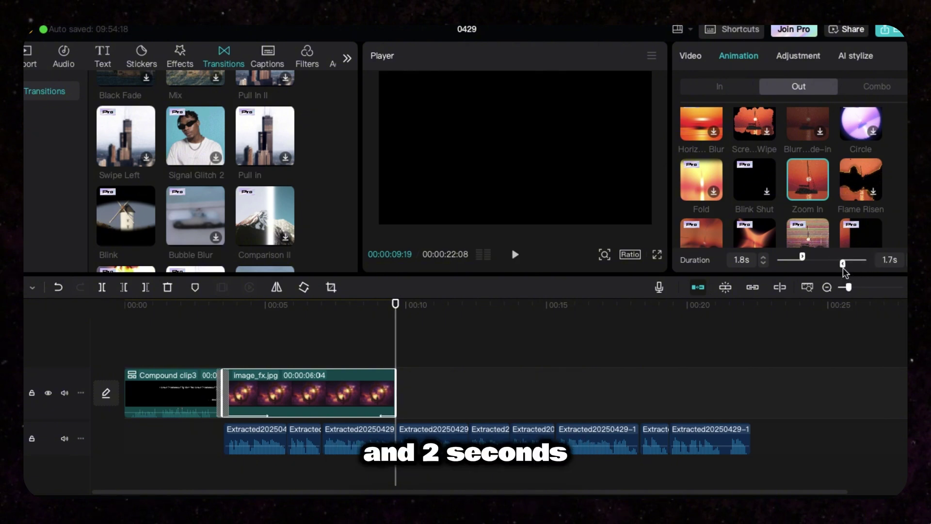
{"action": "left_click", "coordinate": [686, 57]}
Keyframe the image clip's scale from 100% to 107% across its length for subtle motion
{"action": "left_click_drag", "start_coordinate": [399, 303], "coordinate": [222, 327]}
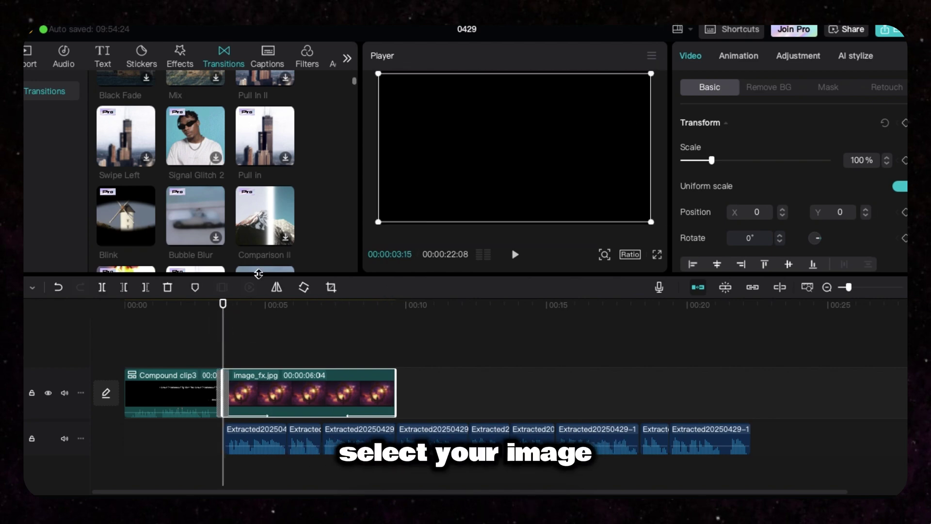
{"action": "left_click_drag", "start_coordinate": [222, 305], "coordinate": [226, 303]}
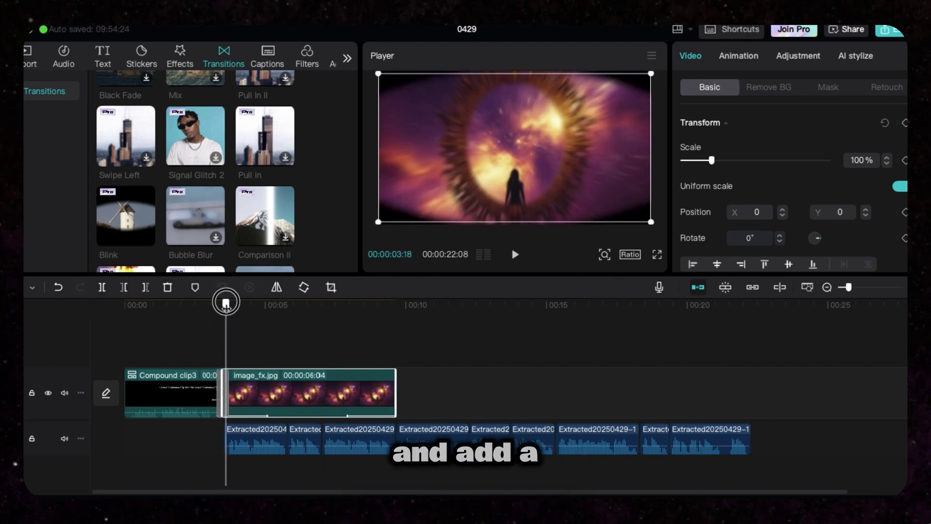
{"action": "left_click", "coordinate": [887, 158]}
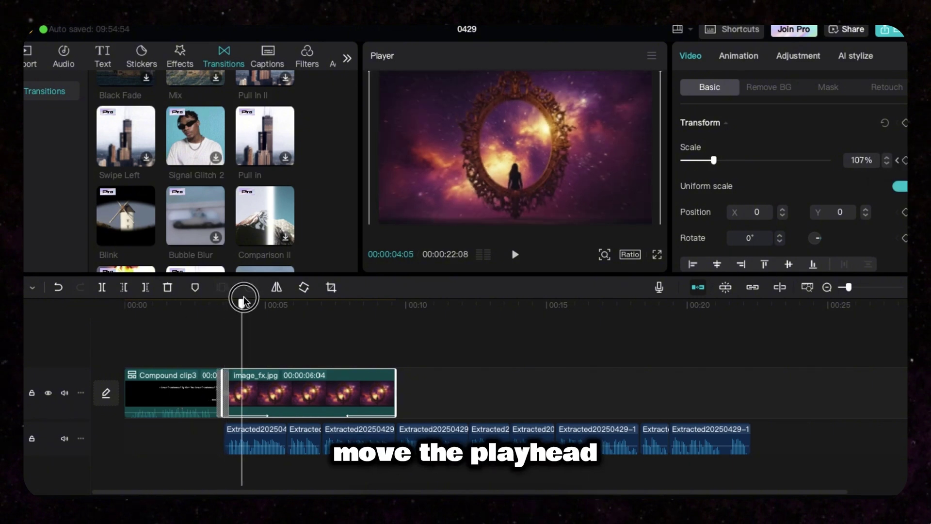
{"action": "left_click", "coordinate": [886, 164]}
{"action": "left_click_drag", "start_coordinate": [306, 305], "coordinate": [394, 310]}
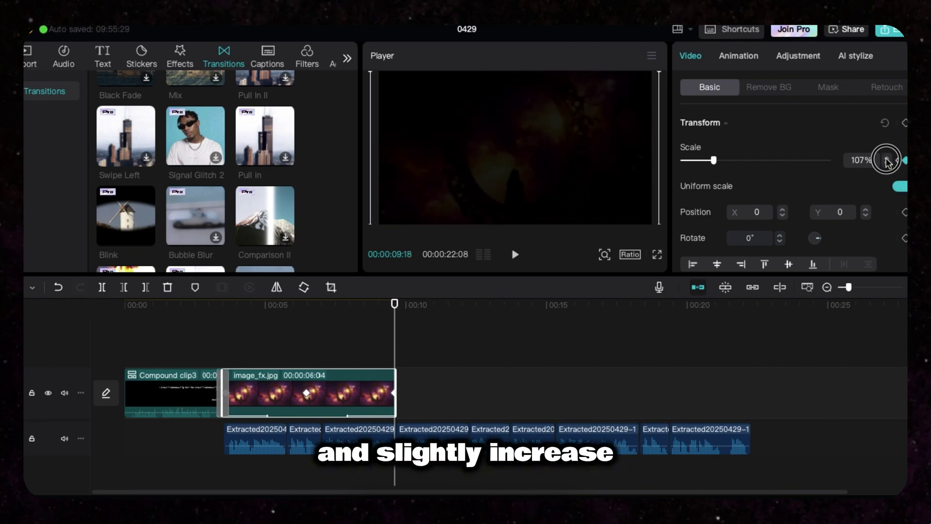
{"action": "left_click", "coordinate": [468, 384]}
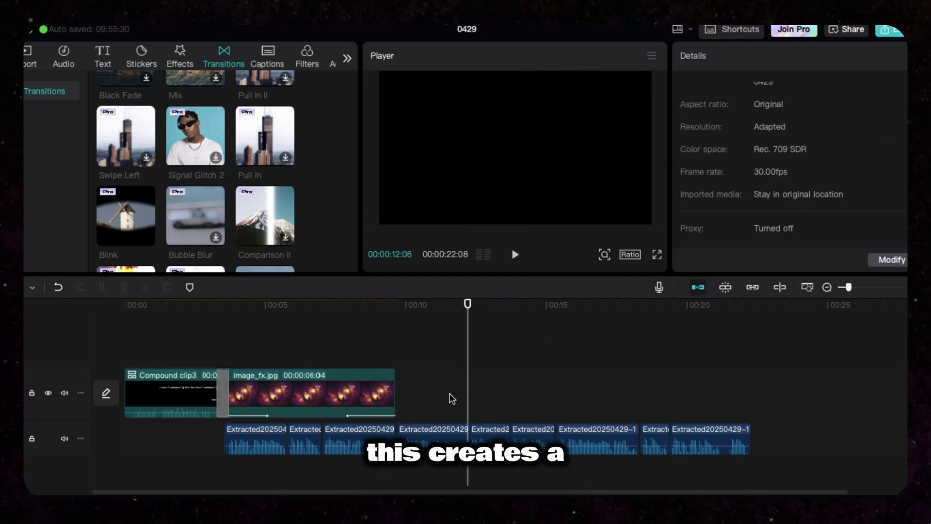
{"action": "left_click", "coordinate": [28, 58]}
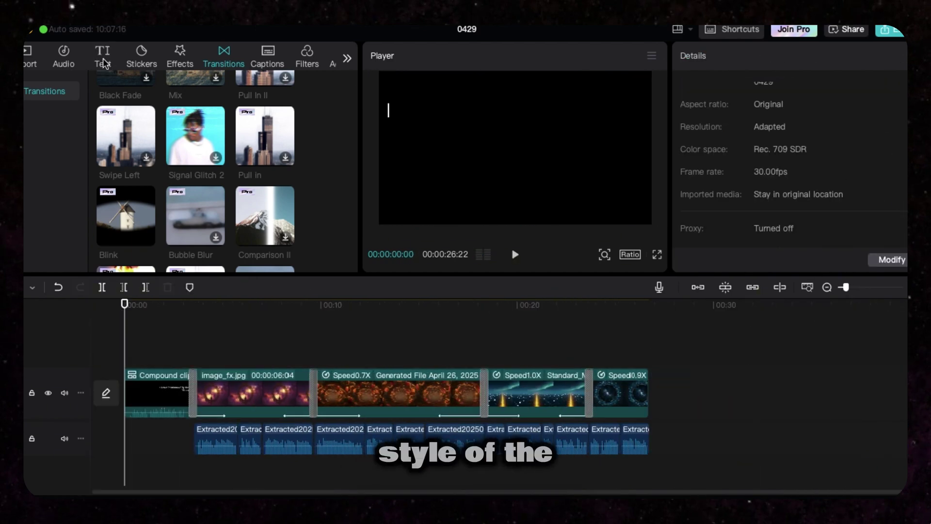
Add the Film Frame effect from a 'film frame' search and stretch it across the entire video
{"action": "left_click", "coordinate": [103, 61]}
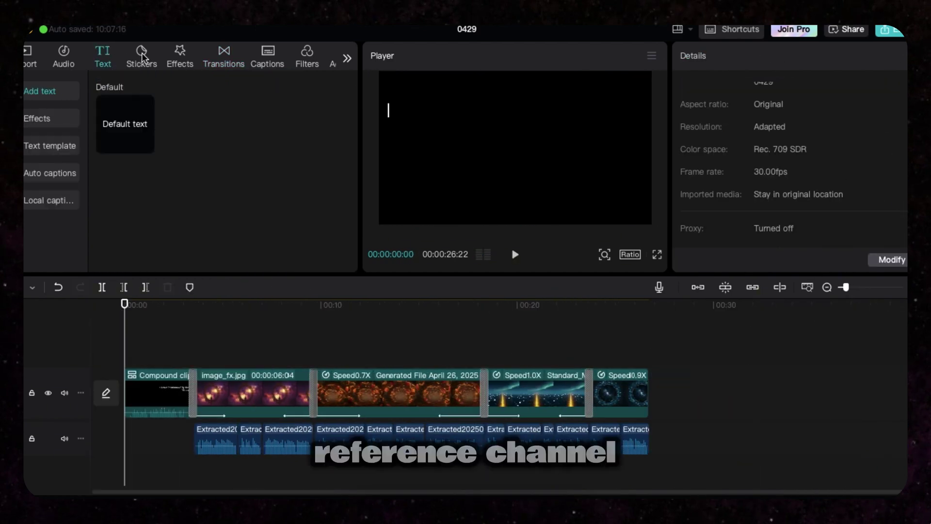
{"action": "left_click", "coordinate": [142, 58]}
{"action": "left_click", "coordinate": [180, 57]}
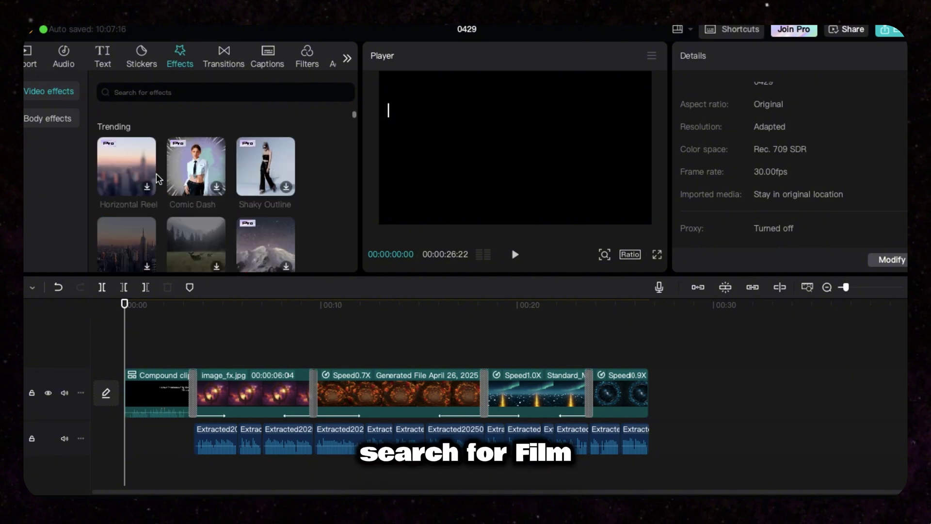
{"action": "left_click", "coordinate": [145, 92]}
{"action": "left_click", "coordinate": [135, 131]}
{"action": "left_click", "coordinate": [169, 365]}
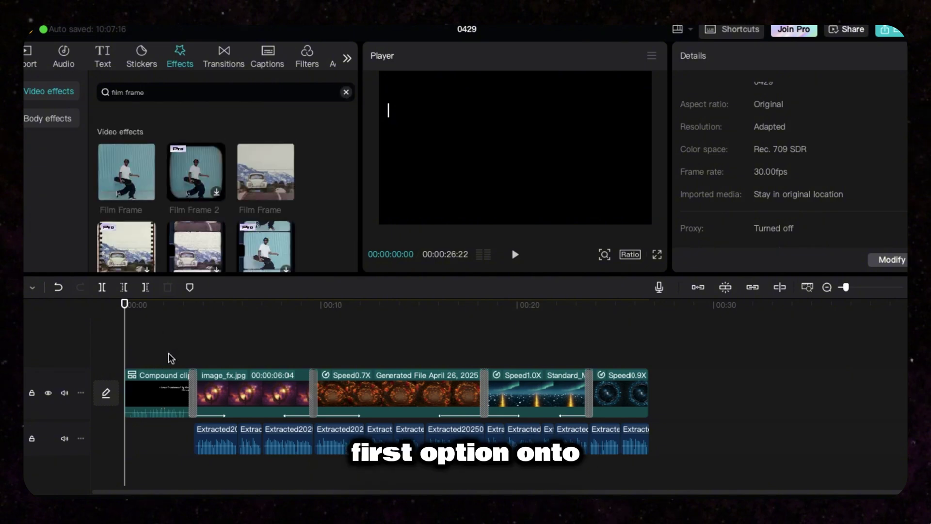
{"action": "left_click", "coordinate": [146, 193]}
{"action": "left_click_drag", "start_coordinate": [183, 362], "coordinate": [645, 361]}
{"action": "left_click", "coordinate": [348, 58]}
Add a custom adjustment layer spanning the whole video and preview the look from the opening quote
{"action": "left_click", "coordinate": [312, 58]}
{"action": "left_click_drag", "start_coordinate": [124, 123], "coordinate": [125, 340]}
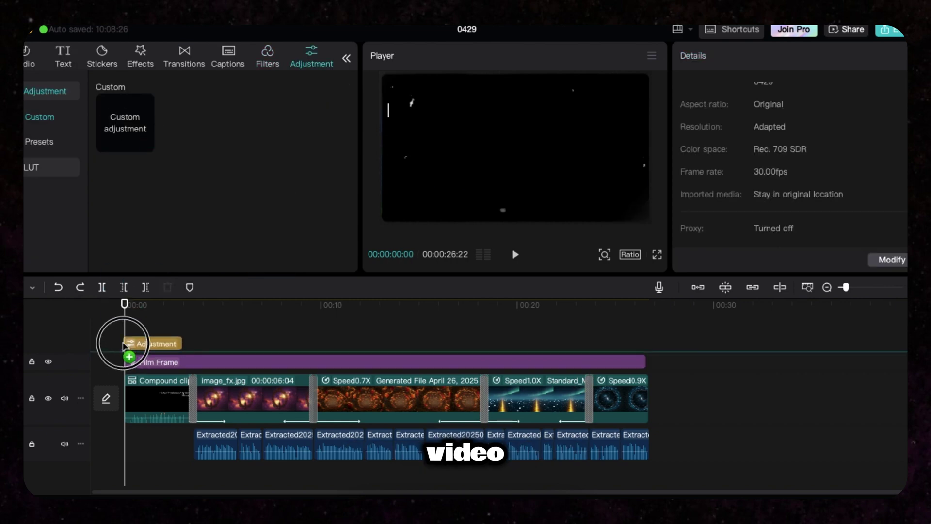
{"action": "left_click_drag", "start_coordinate": [182, 359], "coordinate": [647, 359]}
{"action": "left_click", "coordinate": [256, 306]}
{"action": "scroll", "coordinate": [755, 153], "scroll_direction": "down", "scroll_amount": 5}
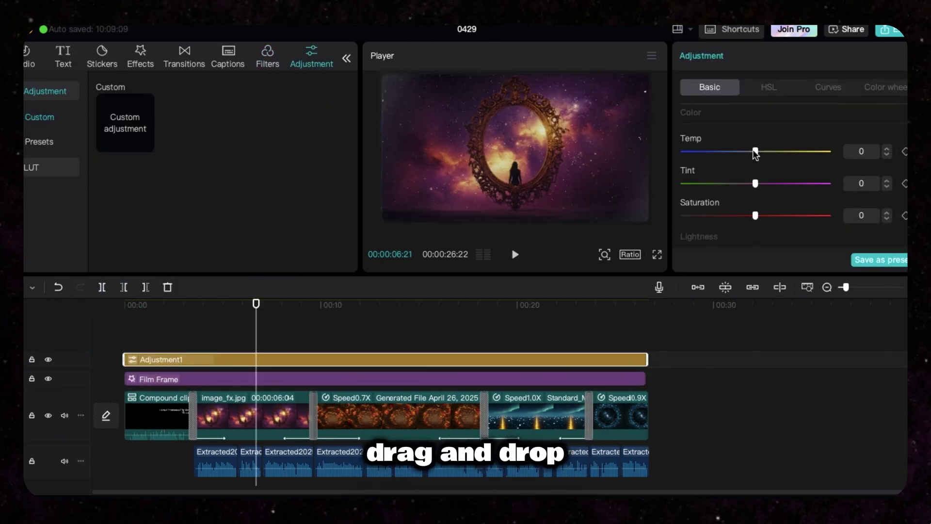
{"action": "scroll", "coordinate": [754, 180], "scroll_direction": "down", "scroll_amount": 5}
{"action": "left_click", "coordinate": [162, 315]}
{"action": "key", "text": "space"}
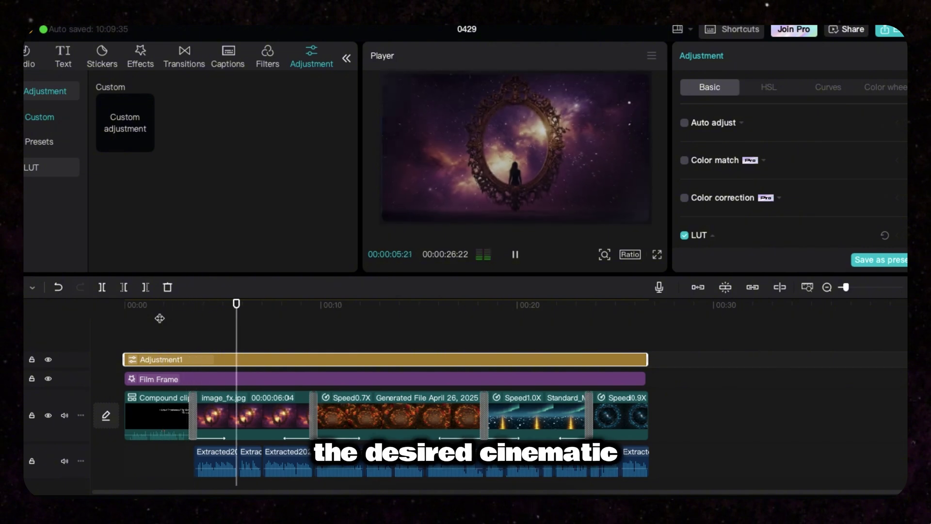
Place a camera shutter sound effect, found by searching 'cam', under a transition
{"action": "key", "text": "space"}
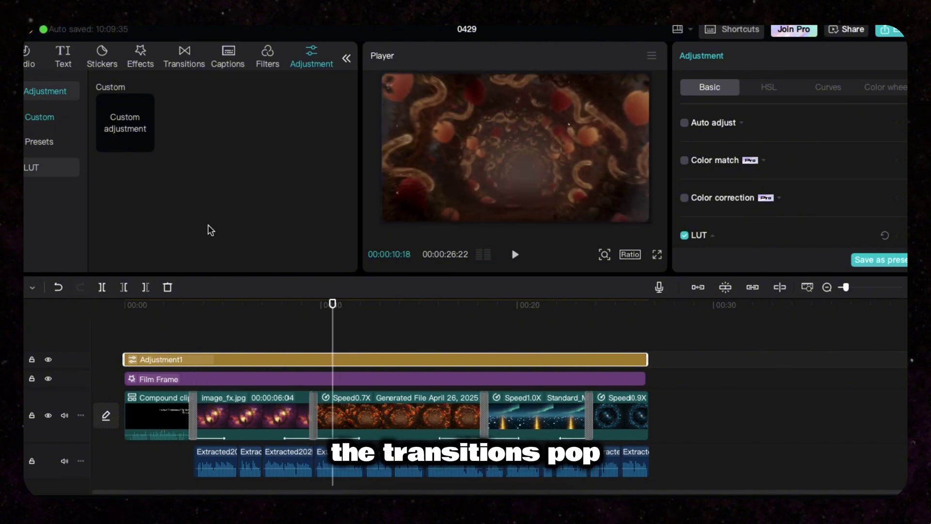
{"action": "left_click", "coordinate": [26, 63]}
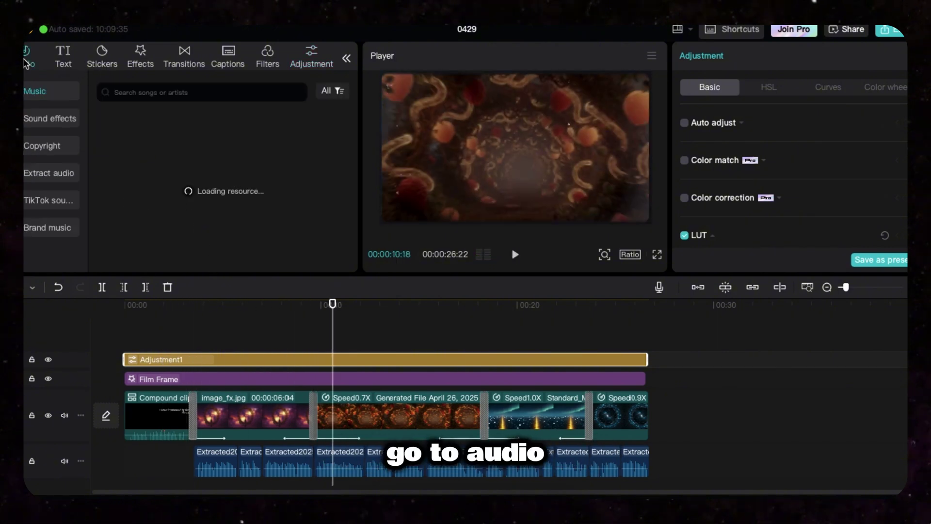
{"action": "left_click", "coordinate": [49, 119]}
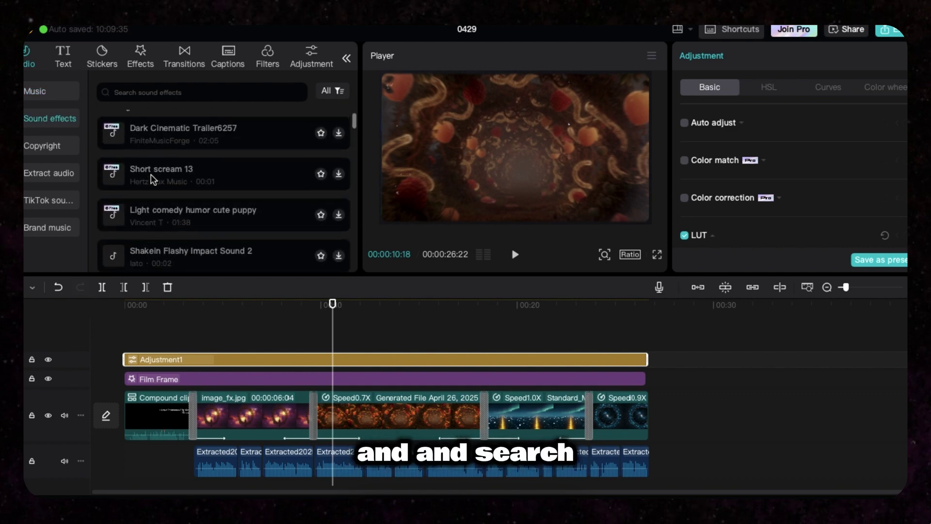
{"action": "left_click", "coordinate": [134, 93]}
{"action": "type", "text": "cam"}
{"action": "key", "text": "Return"}
{"action": "left_click_drag", "start_coordinate": [194, 131], "coordinate": [184, 478]}
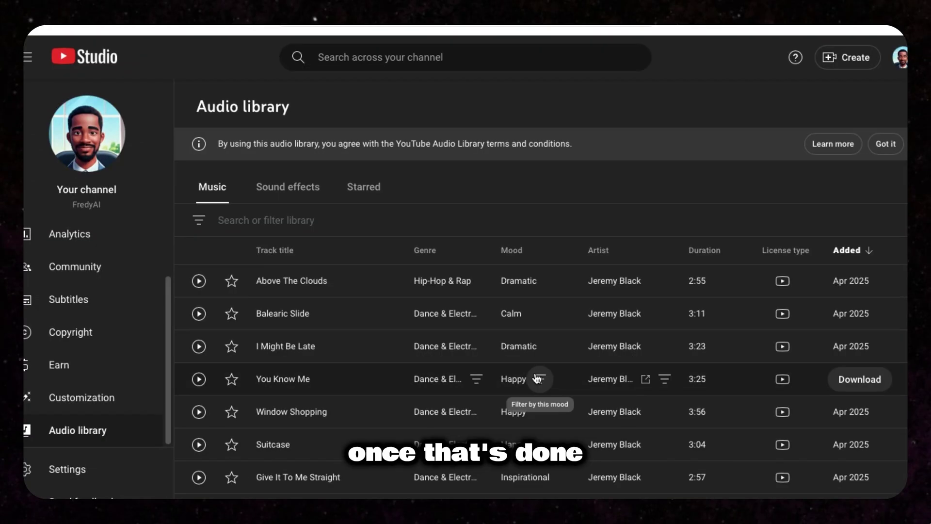
Browse the YouTube Audio Library and Chosic for royalty-free background music
{"action": "scroll", "coordinate": [537, 378], "scroll_direction": "down", "scroll_amount": 8}
{"action": "scroll", "coordinate": [535, 373], "scroll_direction": "down", "scroll_amount": 5}
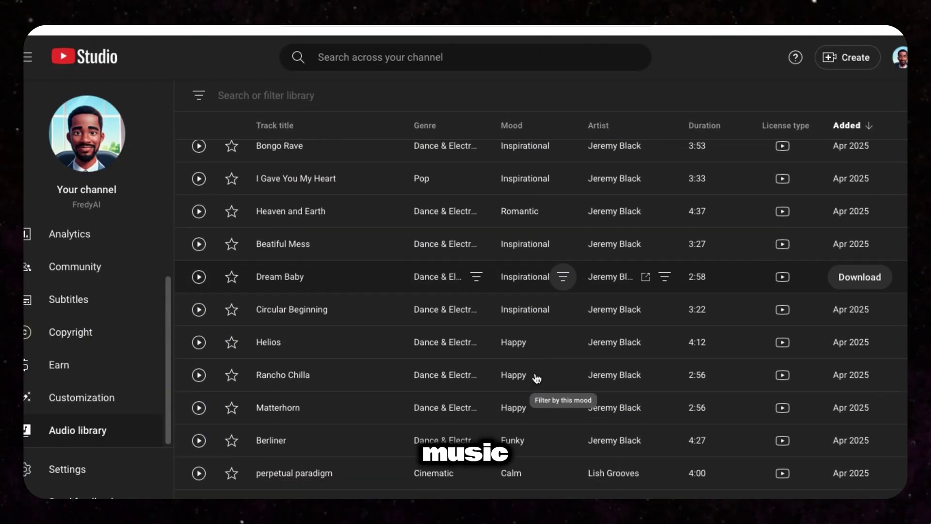
{"action": "scroll", "coordinate": [535, 373], "scroll_direction": "up", "scroll_amount": 3}
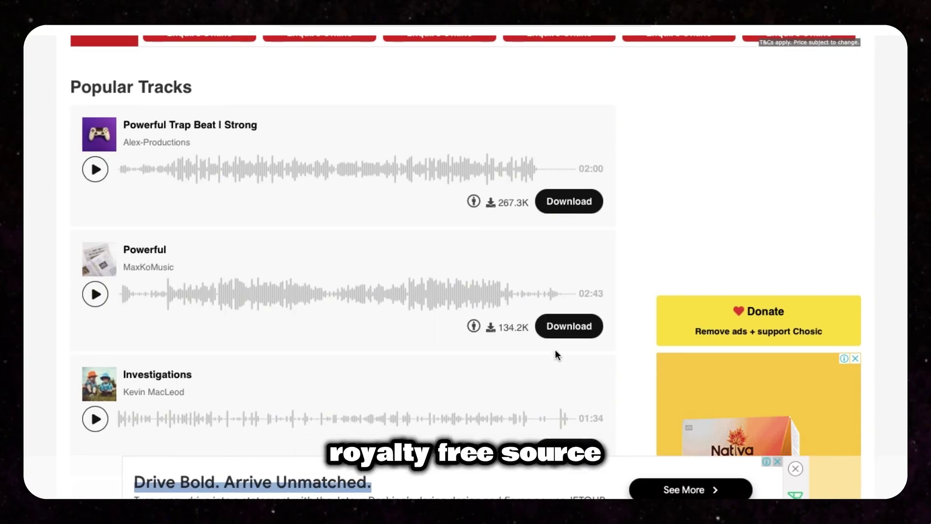
{"action": "scroll", "coordinate": [567, 335], "scroll_direction": "down", "scroll_amount": 3}
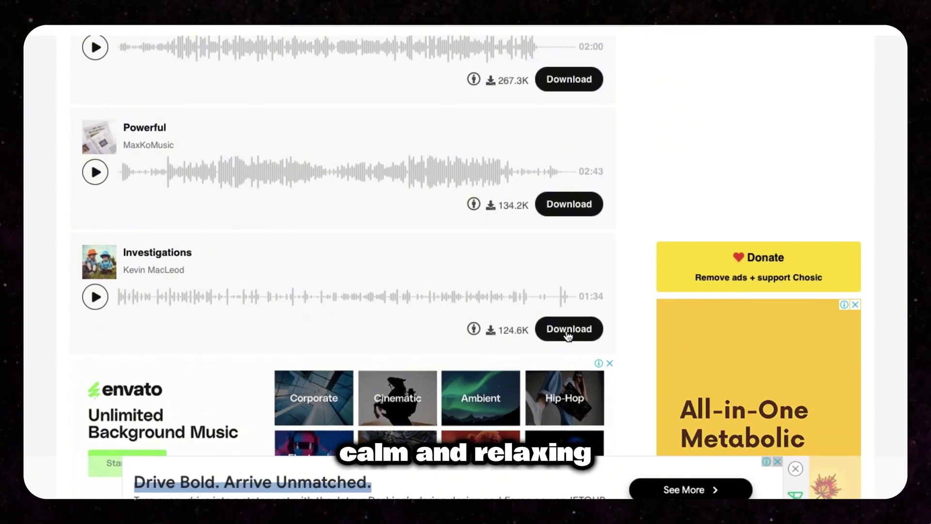
{"action": "scroll", "coordinate": [568, 327], "scroll_direction": "down", "scroll_amount": 7}
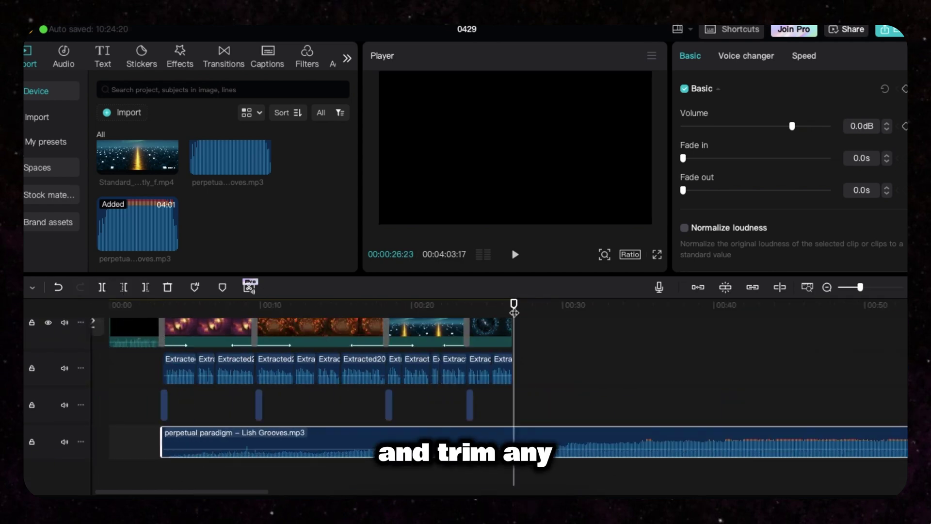
Split the perpetual paradigm music track where the video ends to trim it
{"action": "left_click", "coordinate": [146, 287]}
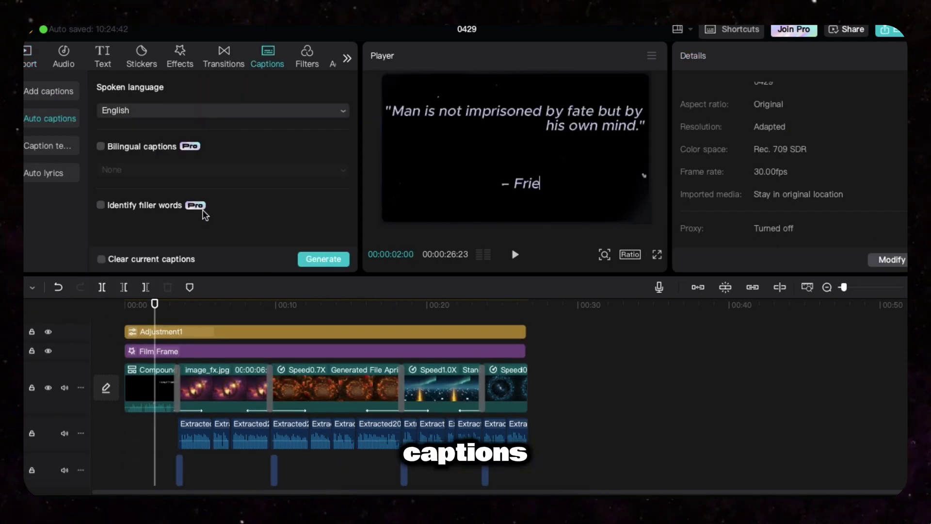
Generate gold-template auto captions and shrink the 'shedding layer after layer of borrowed identity' caption
{"action": "left_click", "coordinate": [315, 259]}
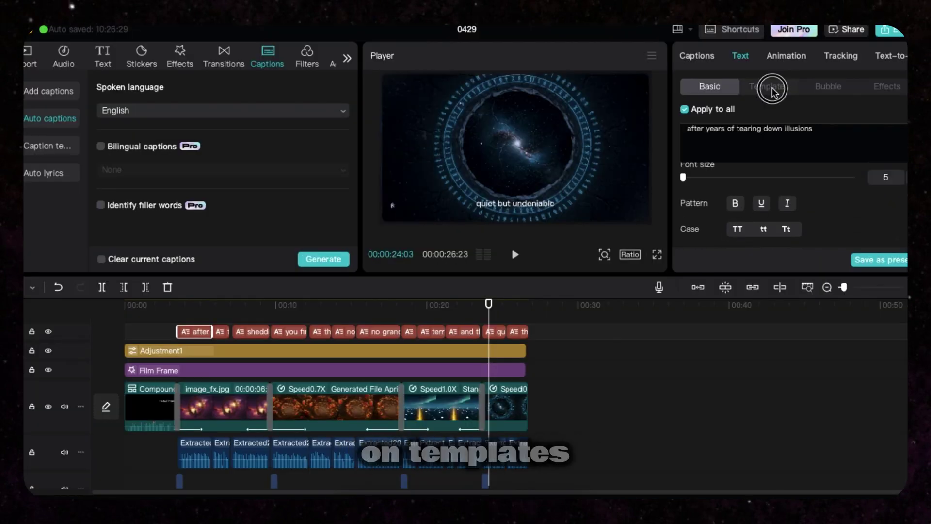
{"action": "left_click", "coordinate": [771, 87]}
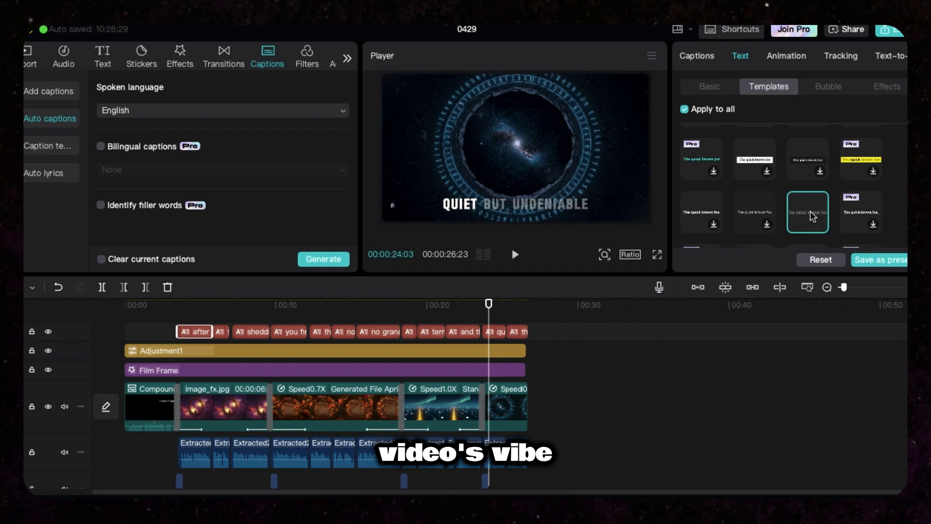
{"action": "left_click_drag", "start_coordinate": [488, 306], "coordinate": [305, 306]}
{"action": "left_click", "coordinate": [249, 332]}
{"action": "left_click_drag", "start_coordinate": [625, 224], "coordinate": [641, 196]}
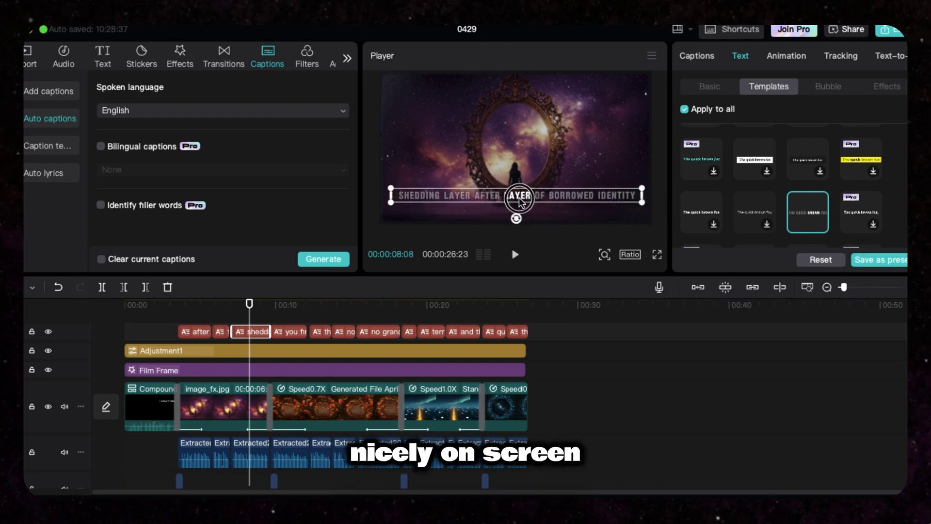
Review the caption's text colour, keeping its gold styling unchanged
{"action": "left_click", "coordinate": [709, 86]}
{"action": "left_click", "coordinate": [749, 203]}
{"action": "left_click", "coordinate": [850, 201]}
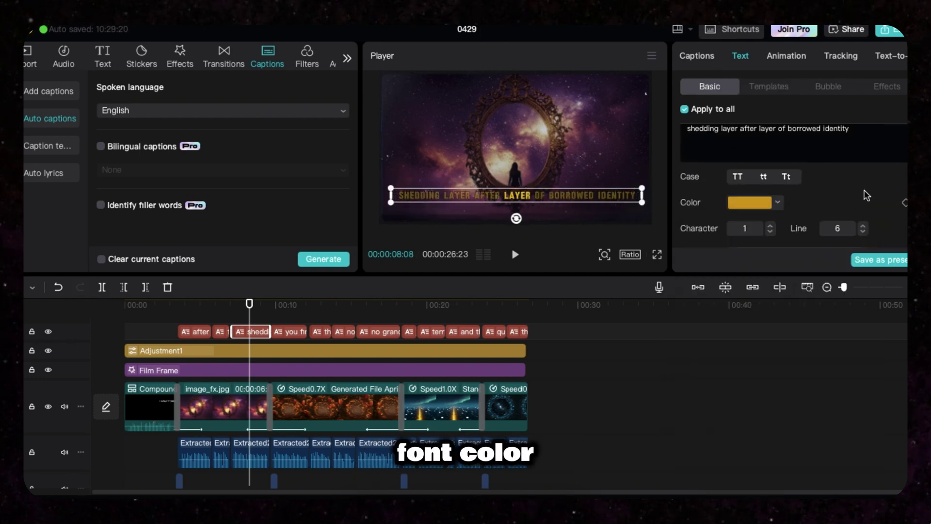
{"action": "mouse_move", "coordinate": [289, 306]}
{"action": "left_mouse_down"}
{"action": "mouse_move", "coordinate": [504, 323]}
{"action": "mouse_move", "coordinate": [353, 306]}
{"action": "mouse_move", "coordinate": [286, 311]}
{"action": "left_mouse_up"}
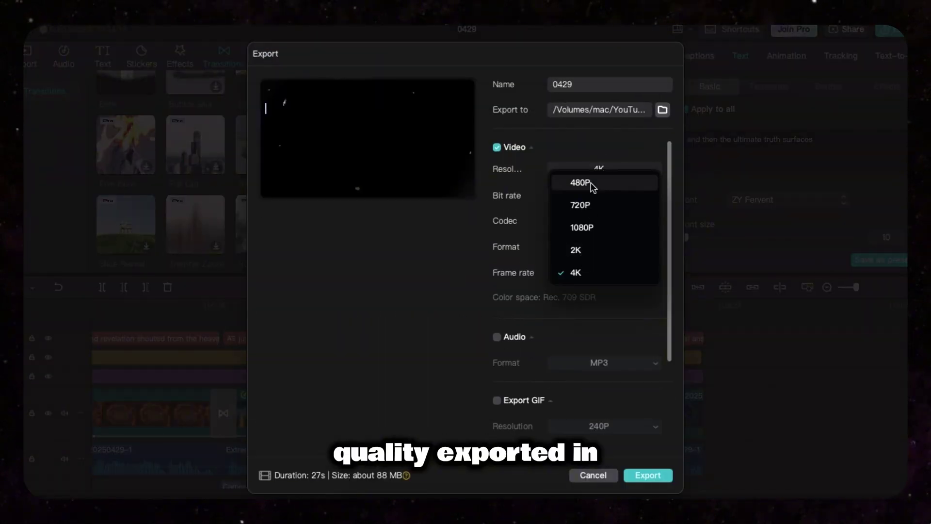
Export the 0429 project as a 4K video
{"action": "left_click", "coordinate": [640, 477]}
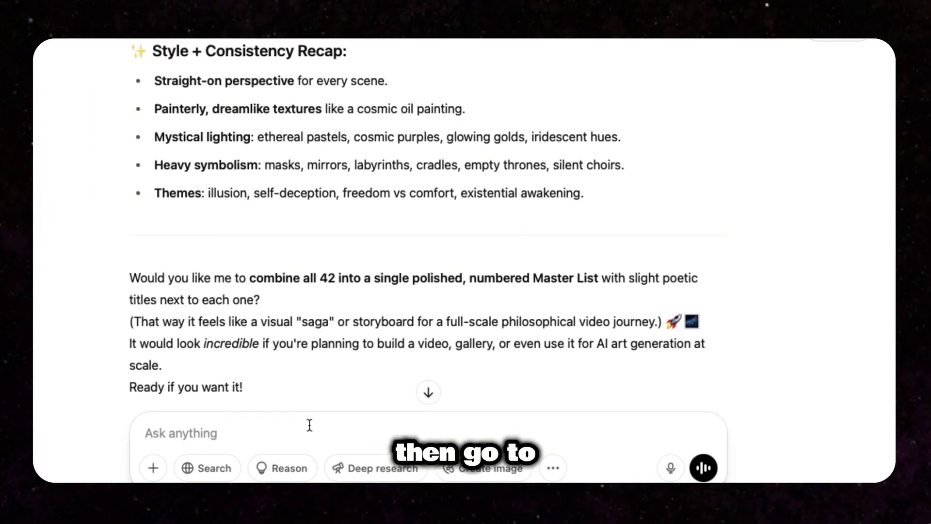
Send ChatGPT the pasted thumbnail prompt with platform and title placeholders filled in
{"action": "right_click", "coordinate": [310, 426]}
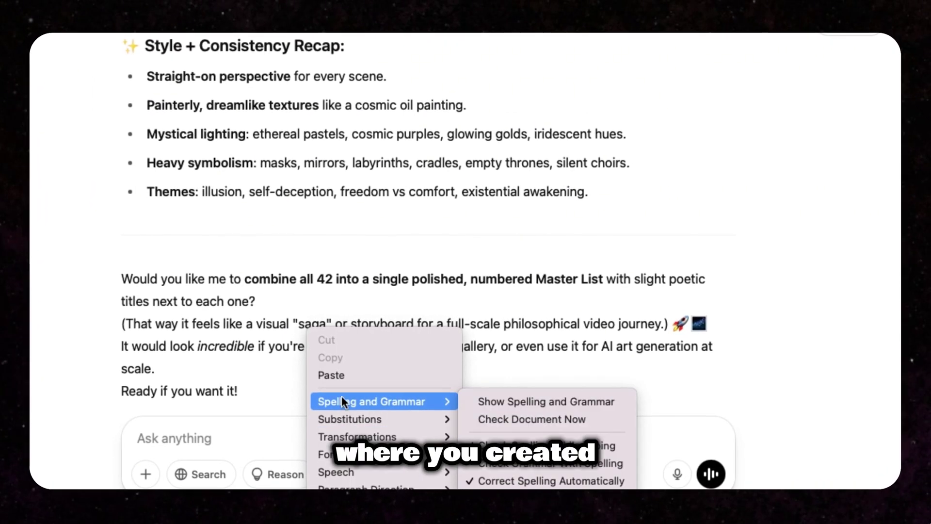
{"action": "left_click", "coordinate": [334, 374]}
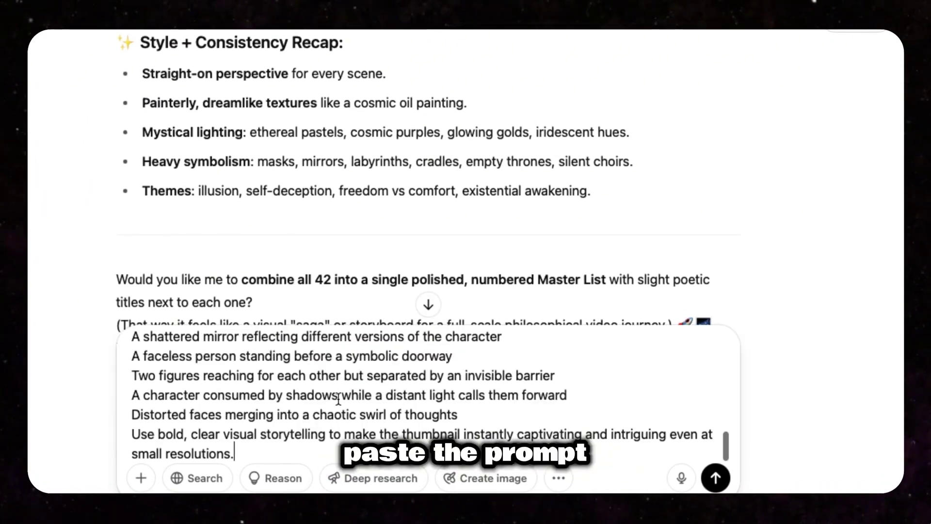
{"action": "scroll", "coordinate": [339, 391], "scroll_direction": "up", "scroll_amount": 10}
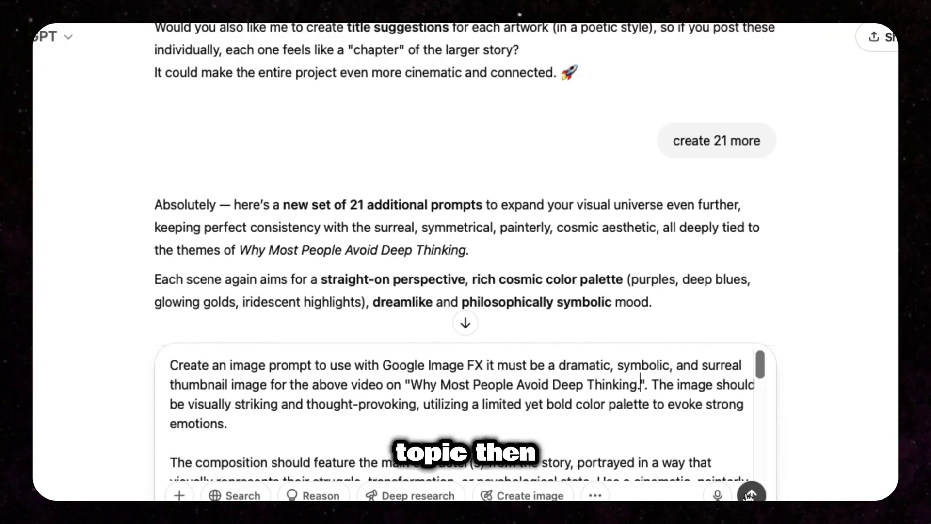
{"action": "key", "text": "Return"}
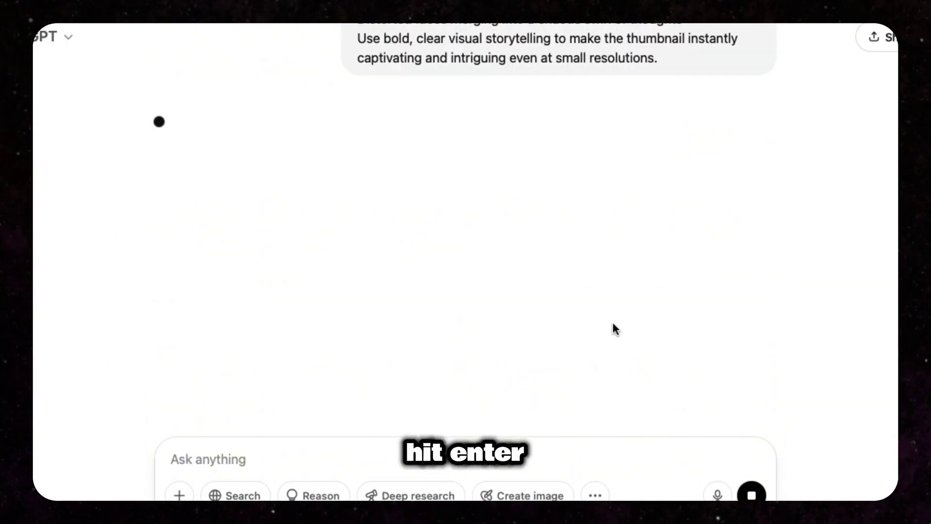
{"action": "scroll", "coordinate": [527, 211], "scroll_direction": "down", "scroll_amount": 4}
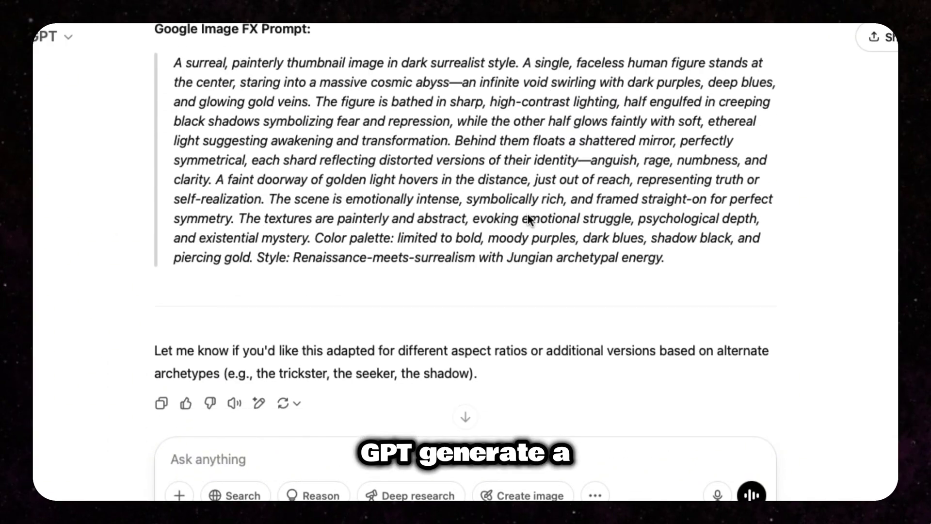
{"action": "scroll", "coordinate": [649, 300], "scroll_direction": "up", "scroll_amount": 1}
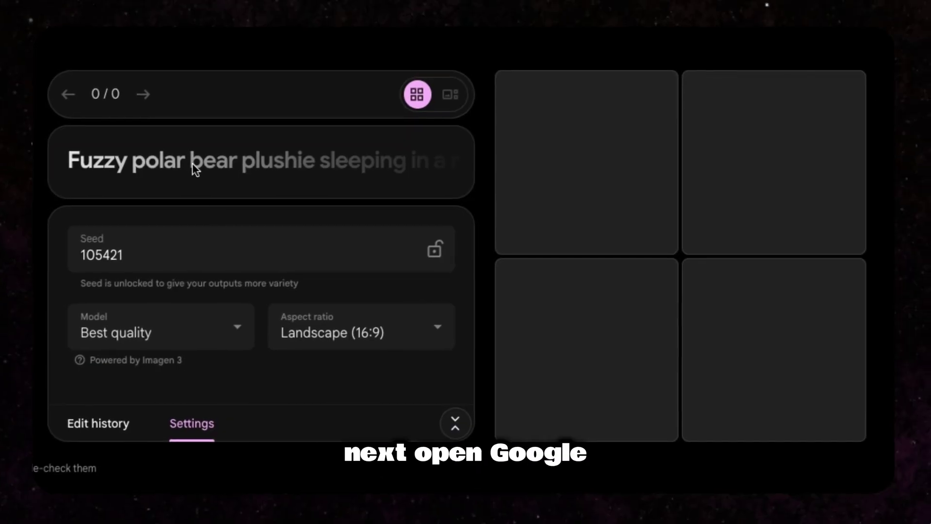
Paste the ChatGPT thumbnail prompt into ImageFX and generate the landscape images
{"action": "left_click", "coordinate": [129, 166]}
{"action": "right_click", "coordinate": [127, 165]}
{"action": "left_click", "coordinate": [167, 275]}
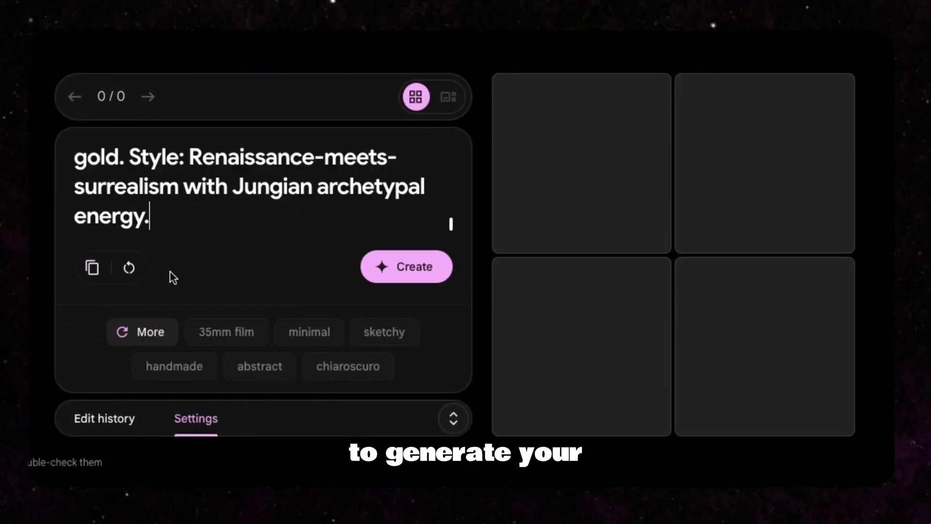
{"action": "left_click", "coordinate": [397, 270]}
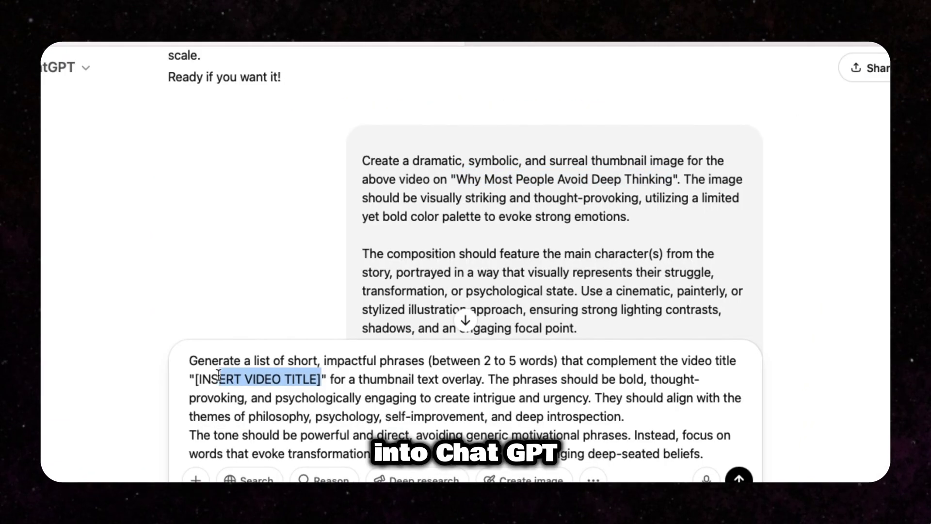
Paste the video title 'Why Most People Avoid Deep Thinking' over the prompt's title placeholder
{"action": "type", "text": "Why Most People Avoid Deep Thinking"}
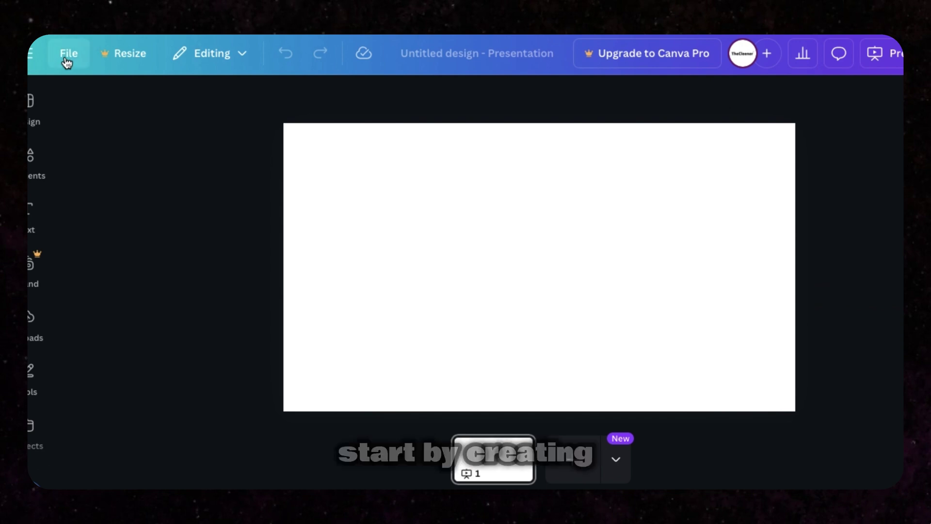
Create a new custom-size Canva design of 1920 × 1080 px
{"action": "left_click", "coordinate": [68, 55]}
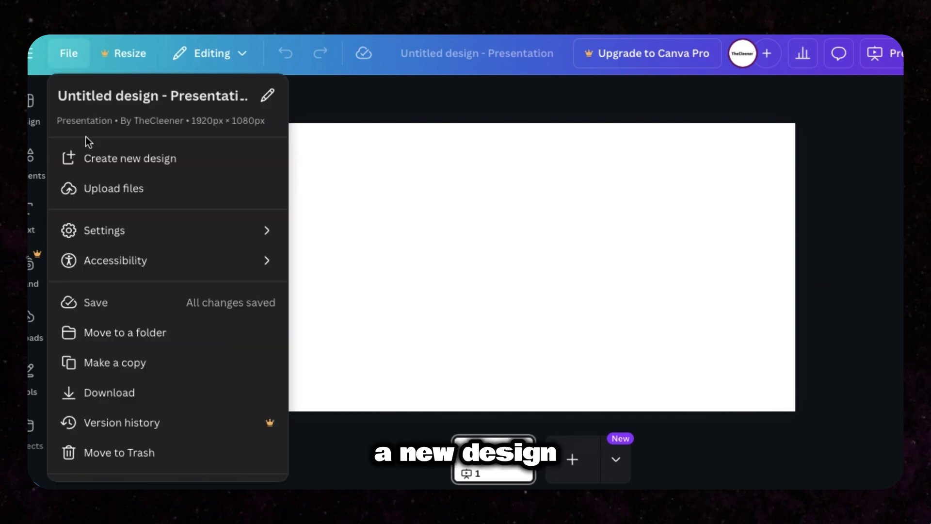
{"action": "left_click", "coordinate": [104, 163]}
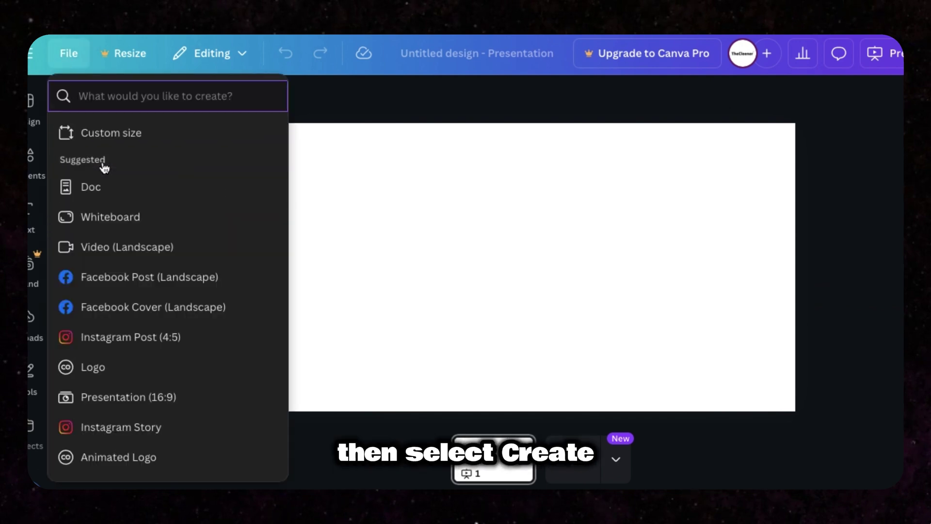
{"action": "left_click", "coordinate": [97, 141]}
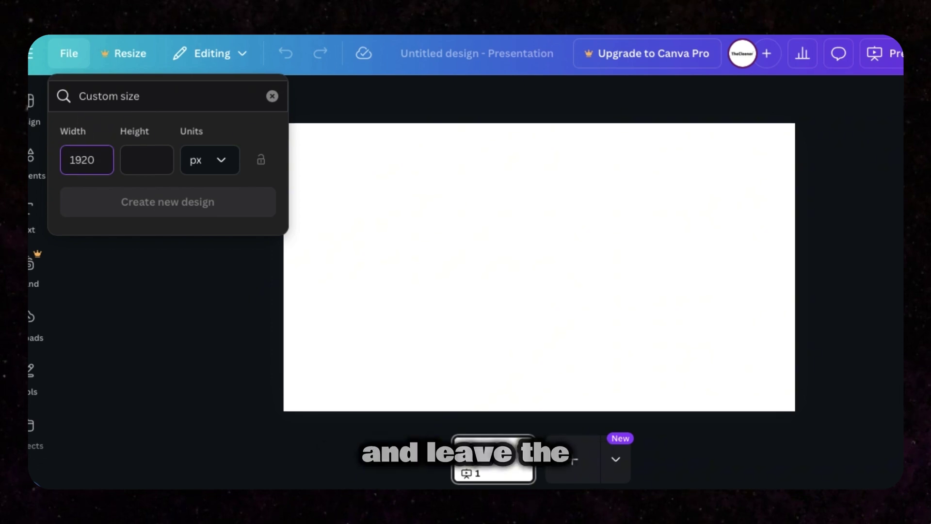
{"action": "left_click", "coordinate": [146, 159]}
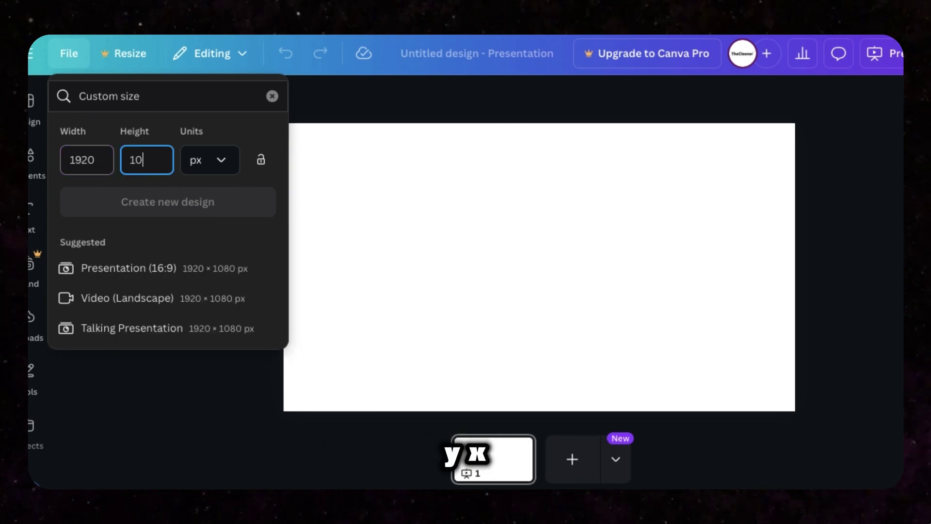
{"action": "left_click", "coordinate": [167, 201]}
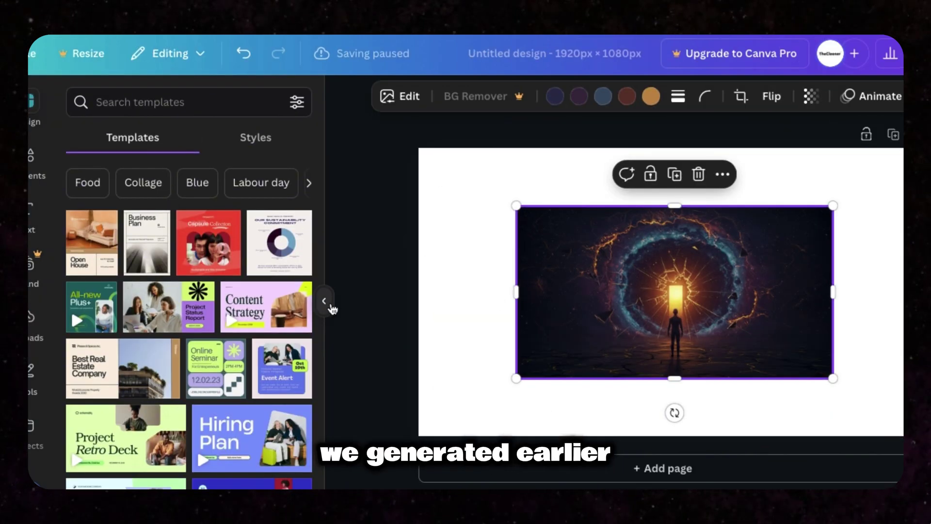
Resize the cosmic portal image so it fills the entire canvas
{"action": "left_click", "coordinate": [332, 305]}
{"action": "mouse_move", "coordinate": [382, 294]}
{"action": "left_mouse_down"}
{"action": "mouse_move", "coordinate": [330, 291]}
{"action": "mouse_move", "coordinate": [401, 292]}
{"action": "mouse_move", "coordinate": [384, 291]}
{"action": "left_mouse_up"}
{"action": "left_click_drag", "start_coordinate": [386, 208], "coordinate": [280, 149]}
{"action": "left_click_drag", "start_coordinate": [696, 377], "coordinate": [815, 443]}
{"action": "left_click", "coordinate": [827, 386]}
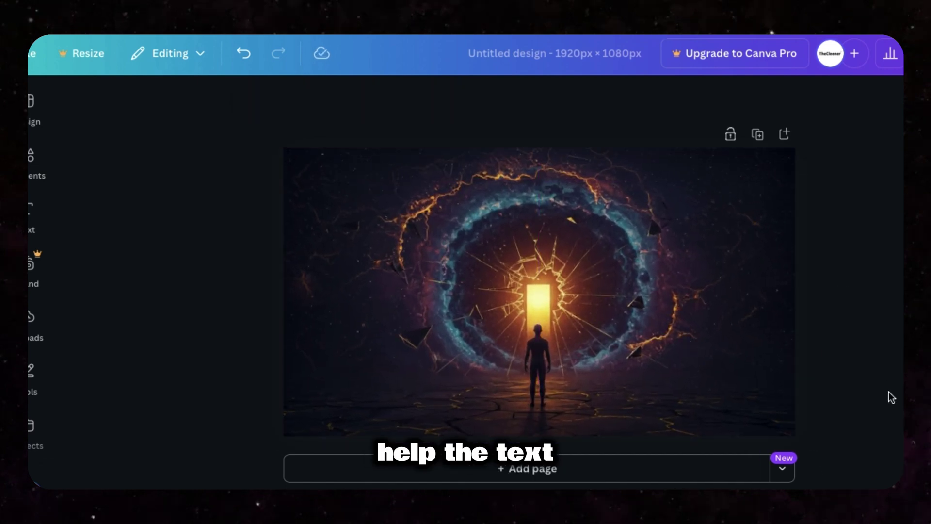
Add a square from Elements and stretch it into a full-width top banner
{"action": "left_click", "coordinate": [30, 213]}
{"action": "left_click", "coordinate": [30, 175]}
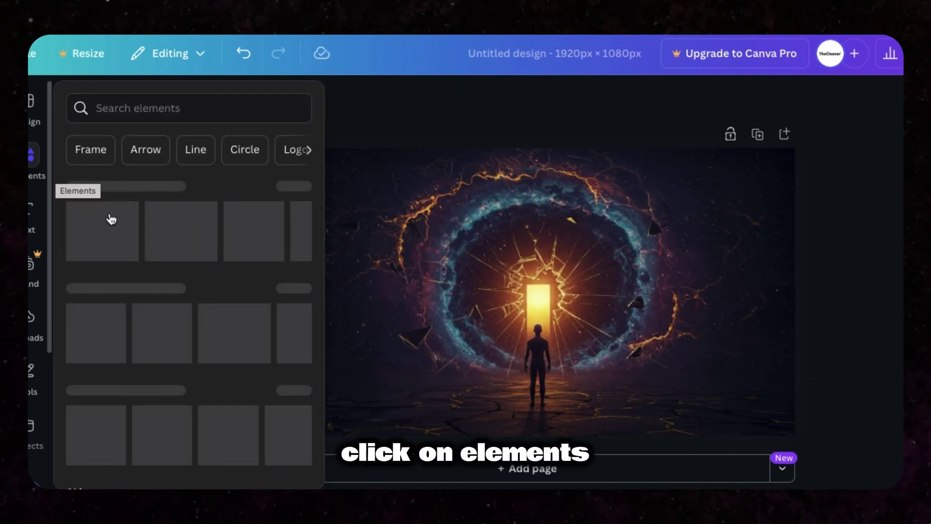
{"action": "left_click_drag", "start_coordinate": [92, 325], "coordinate": [284, 148]}
{"action": "left_click", "coordinate": [519, 289]}
{"action": "left_click_drag", "start_coordinate": [583, 248], "coordinate": [796, 247]}
{"action": "left_click_drag", "start_coordinate": [538, 334], "coordinate": [536, 217]}
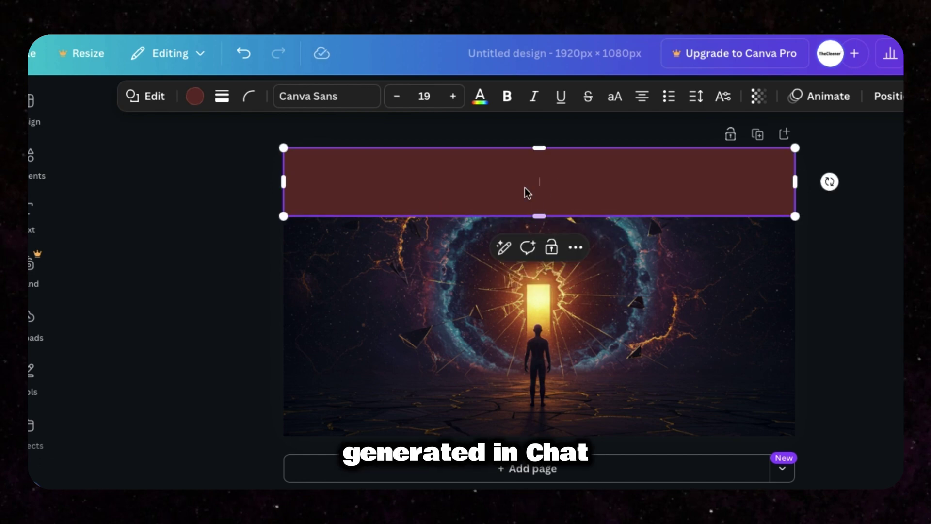
Set the banner heading to size 89 in League Spartan
{"action": "left_click", "coordinate": [451, 100]}
{"action": "left_click", "coordinate": [451, 100]}
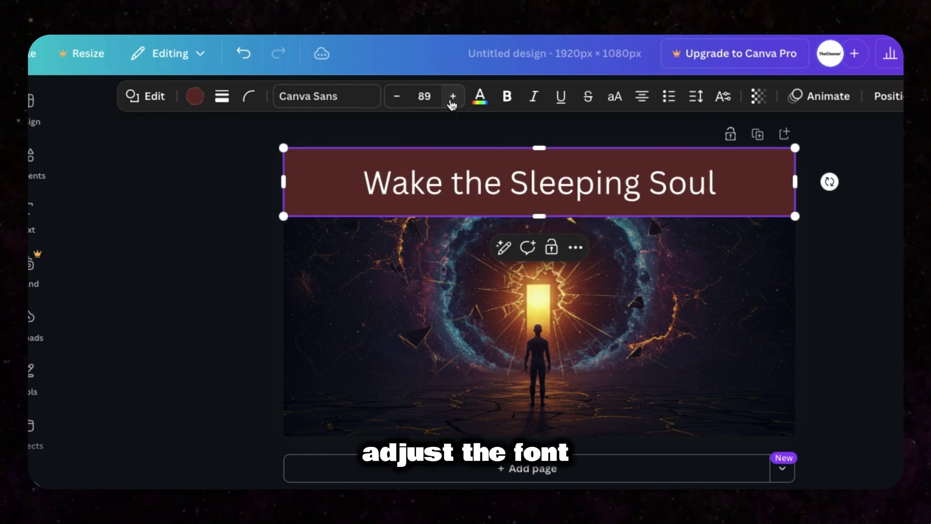
{"action": "left_click", "coordinate": [356, 98]}
{"action": "left_click", "coordinate": [145, 333]}
Turn the banner black, trim its height slightly, and set transparency to 83
{"action": "left_click", "coordinate": [196, 97]}
{"action": "left_click", "coordinate": [168, 252]}
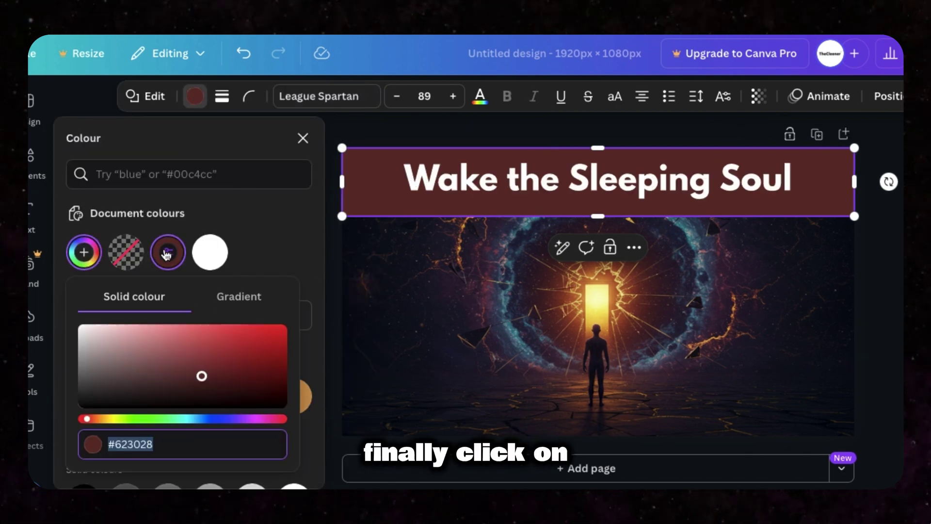
{"action": "left_click_drag", "start_coordinate": [210, 376], "coordinate": [284, 405]}
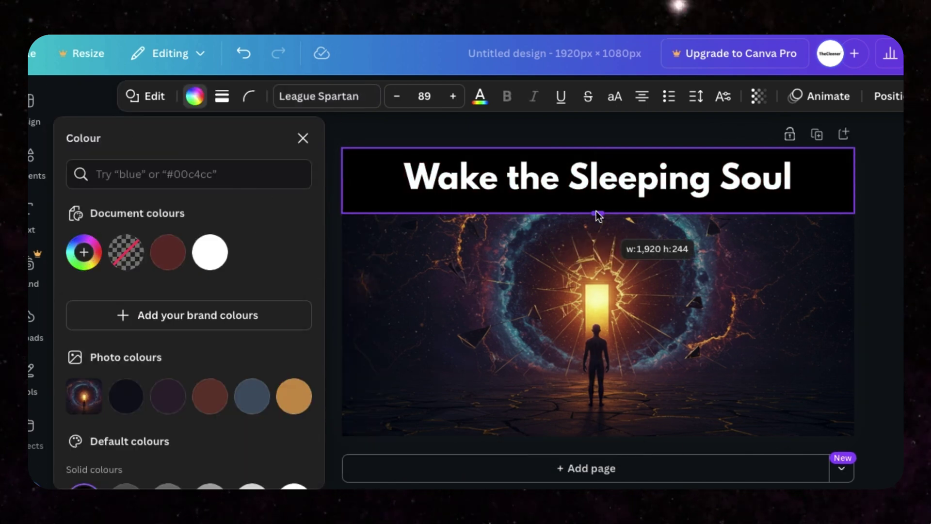
{"action": "left_click_drag", "start_coordinate": [599, 214], "coordinate": [598, 212]}
{"action": "left_click", "coordinate": [759, 96]}
{"action": "left_click_drag", "start_coordinate": [792, 158], "coordinate": [775, 158]}
{"action": "left_click", "coordinate": [750, 214]}
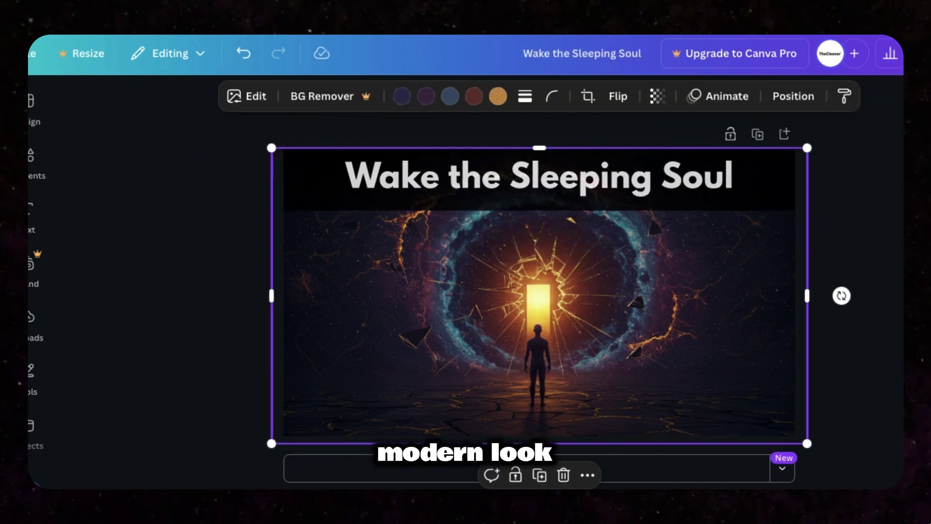